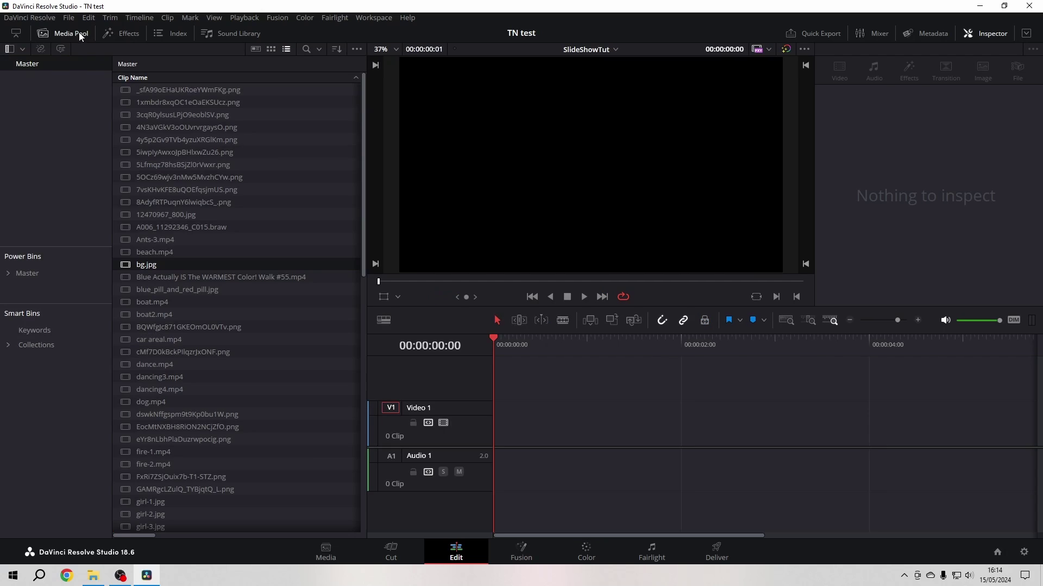
- Place the marble image bg.jpg from the Media Pool at the start of Video 1
left_click_drag(127, 270, 501, 434)
- Zoom the bg.jpg background clip to 1.300 in the Inspector
left_click(66, 33)
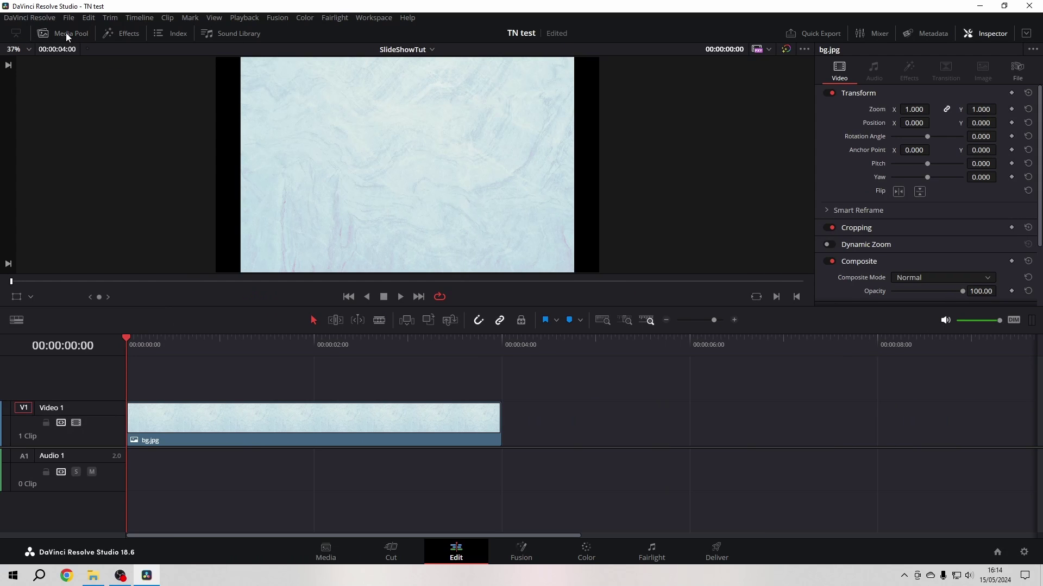
left_click(249, 419)
left_click(248, 346)
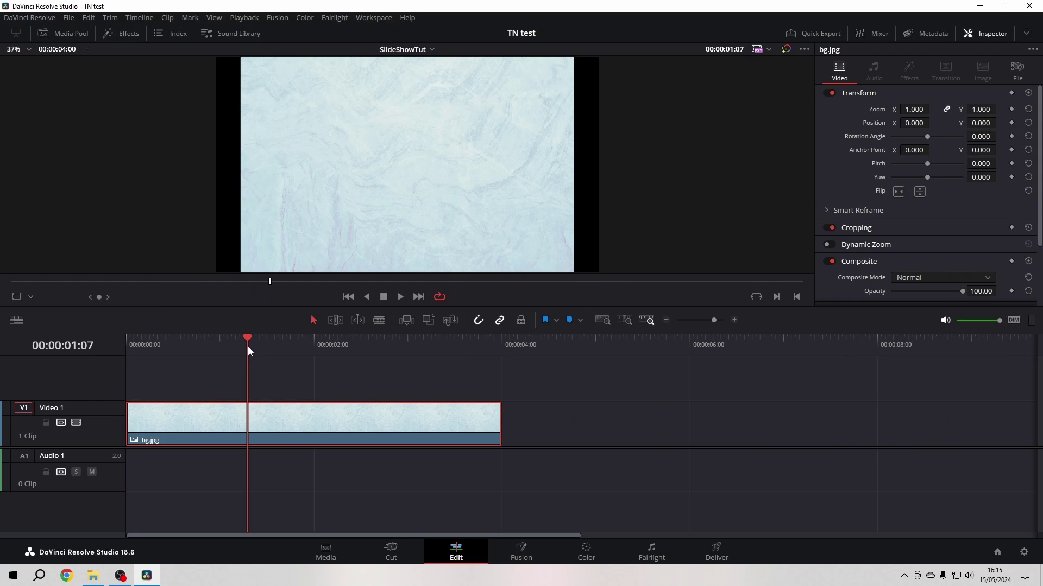
left_click_drag(915, 109, 945, 109)
left_click(914, 109)
type("1.3")
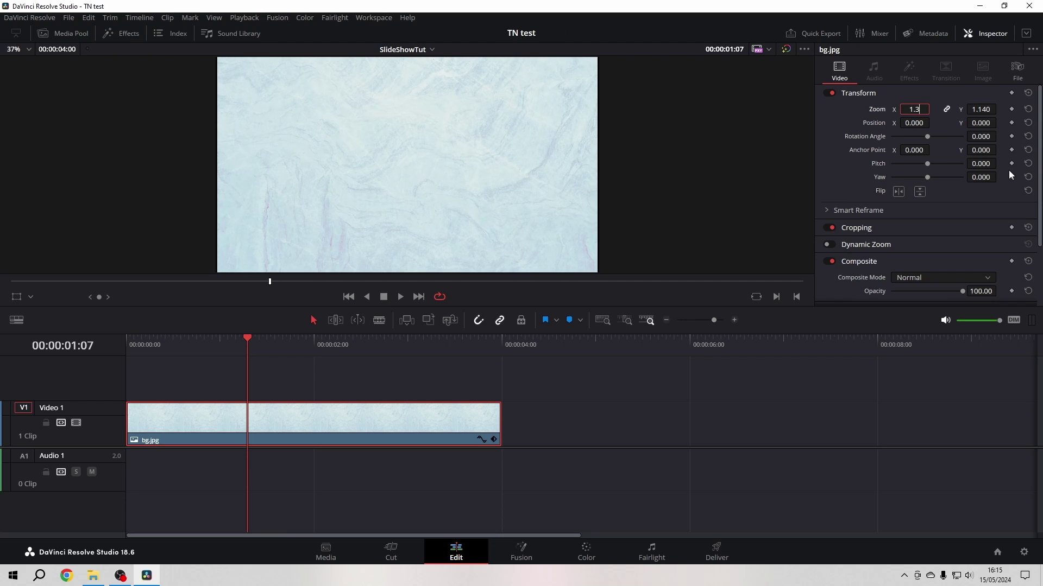
key("Return")
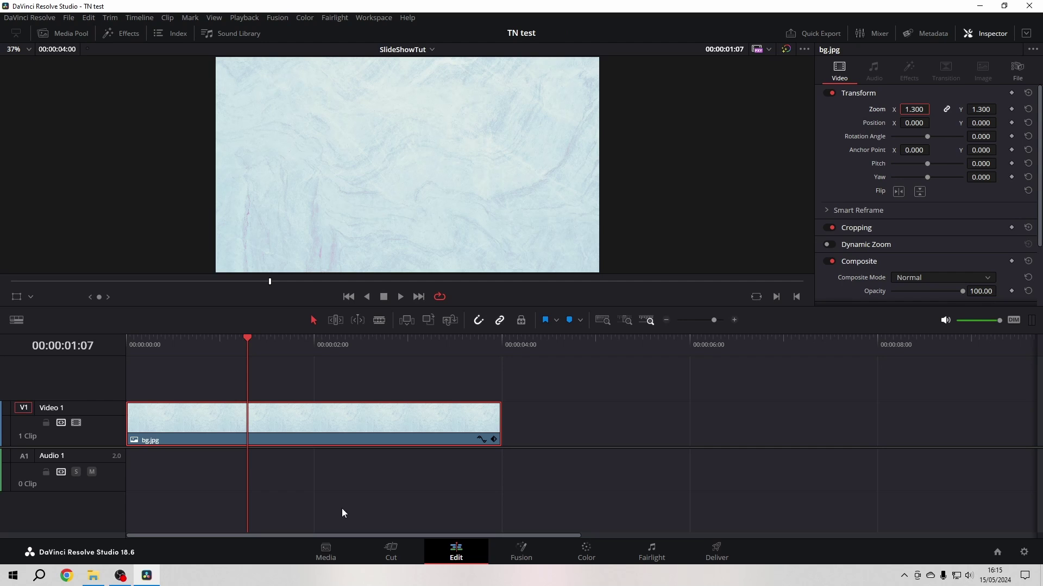
- Split the background at 2:11 with Ctrl+B and extend the second clip's end
left_click(357, 342)
key("ctrl+b")
left_click_drag(500, 418, 592, 417)
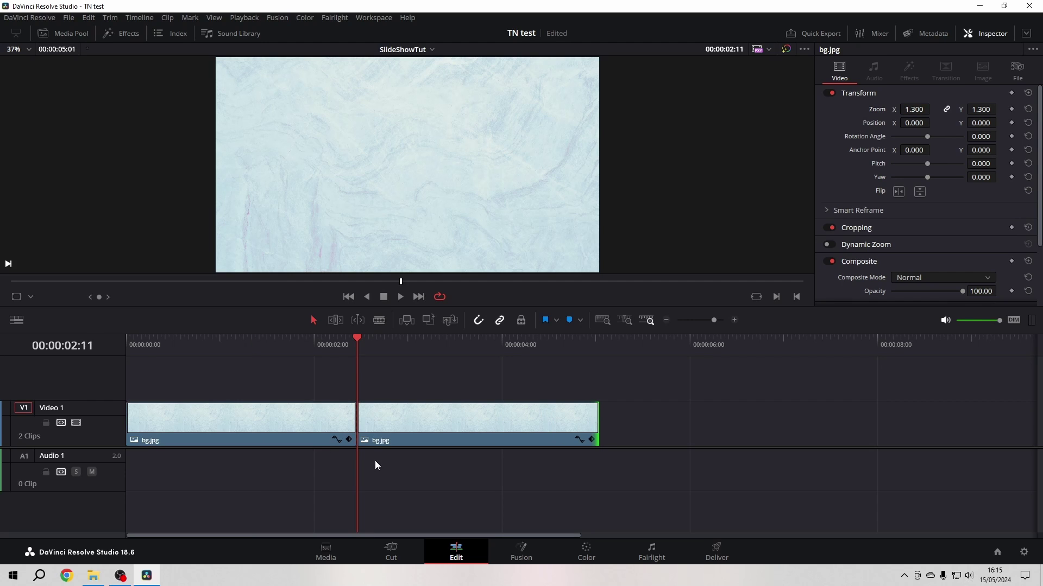
left_click(130, 35)
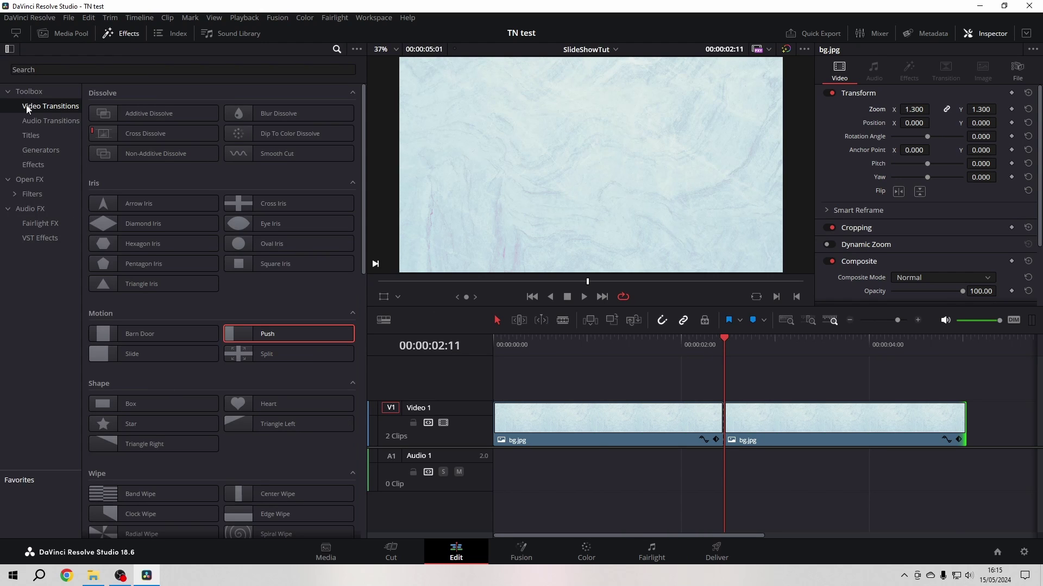
- Drop a Push transition on the cut, lengthen it leftward, and scrub through to preview
left_click_drag(273, 336, 708, 416)
left_click(130, 34)
left_click_drag(313, 421, 281, 421)
left_click(279, 352)
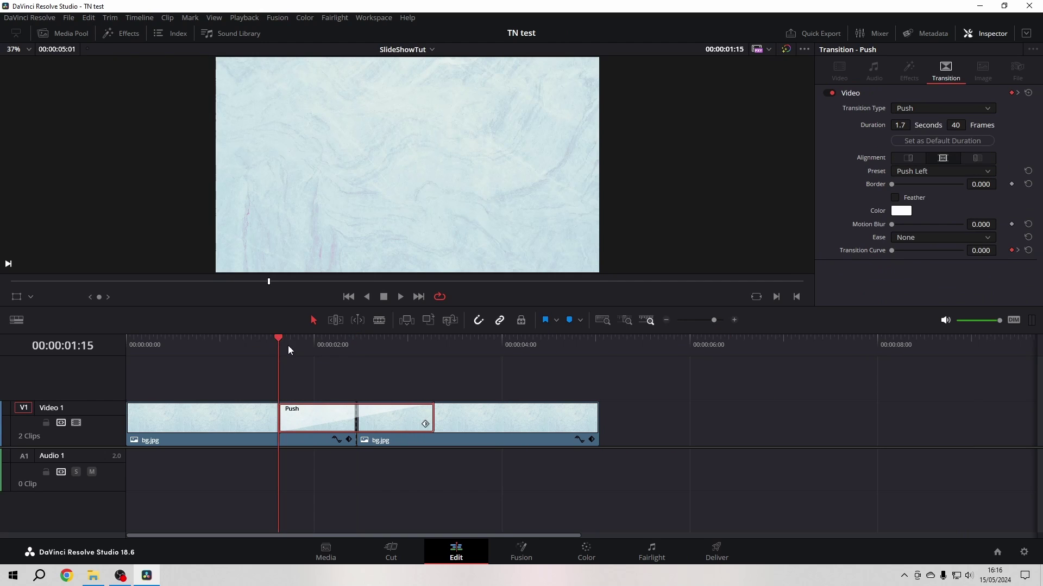
left_click_drag(281, 342, 358, 400)
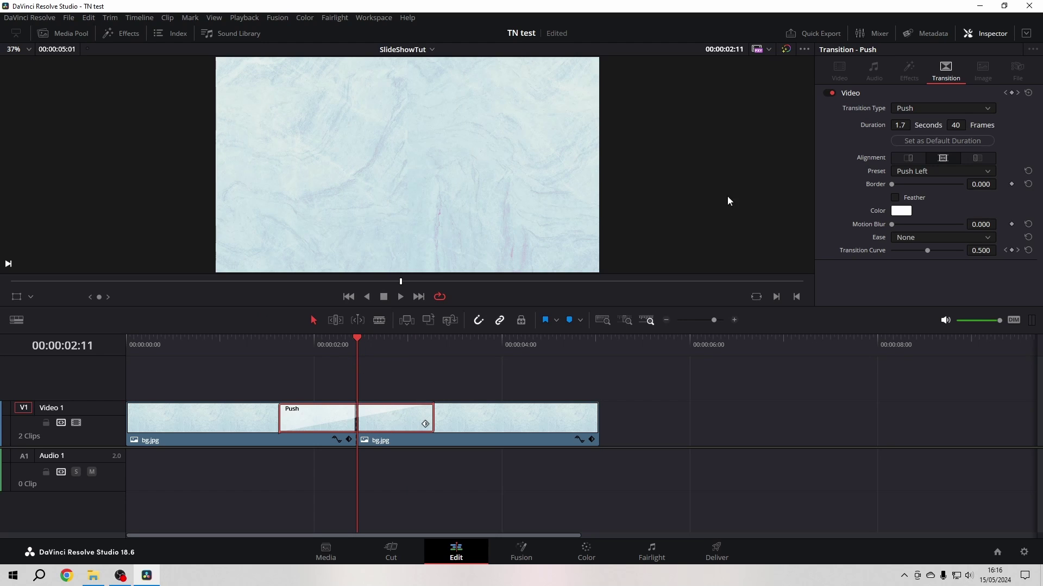
- Reopen the transition settings and inspect the marble in the magnified preview
left_click(991, 35)
left_click(991, 35)
left_click(991, 35)
left_click(990, 35)
scroll(451, 203, "up", 5)
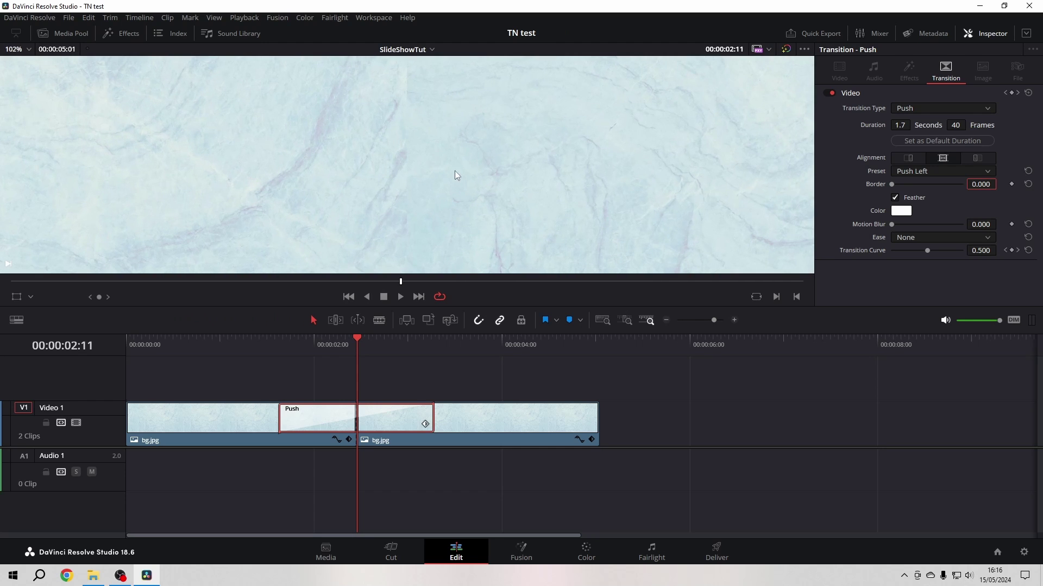
left_click_drag(484, 120, 430, 168)
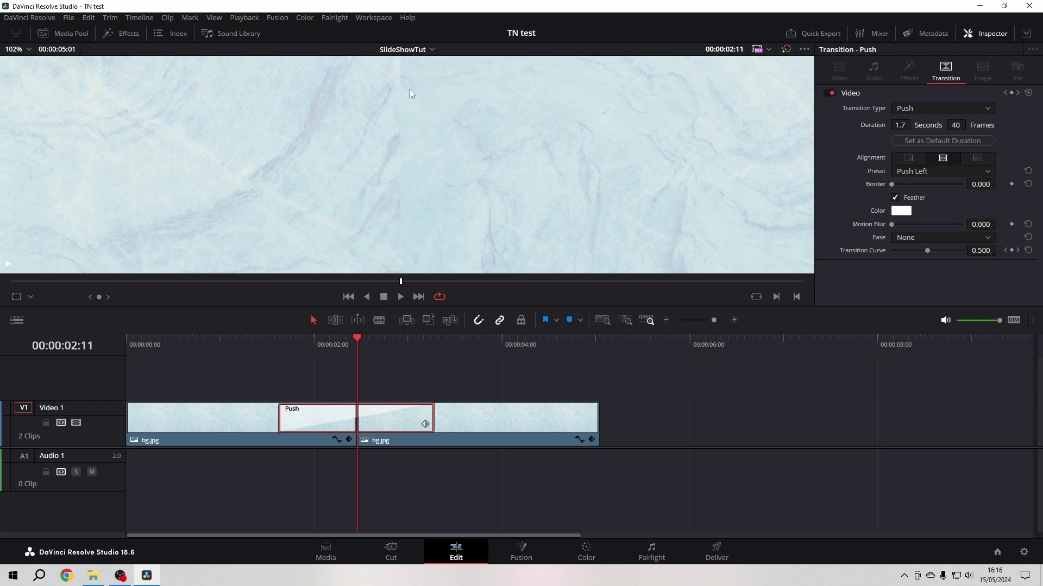
left_click_drag(452, 107, 427, 157)
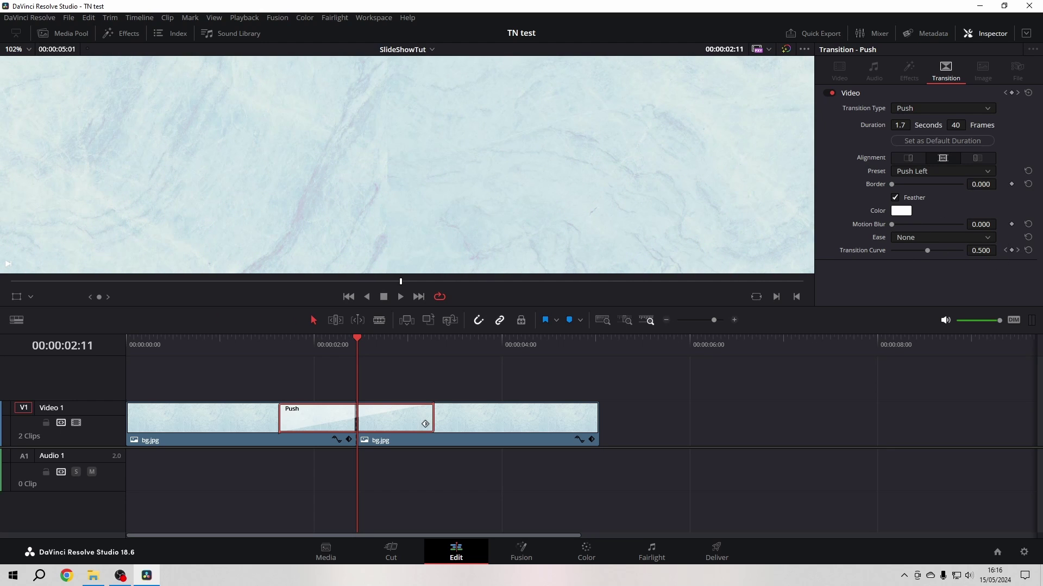
- Give the Push transition a 35.000 feathered border and start adding motion blur
left_click_drag(980, 184, 999, 183)
scroll(569, 196, "down", 2)
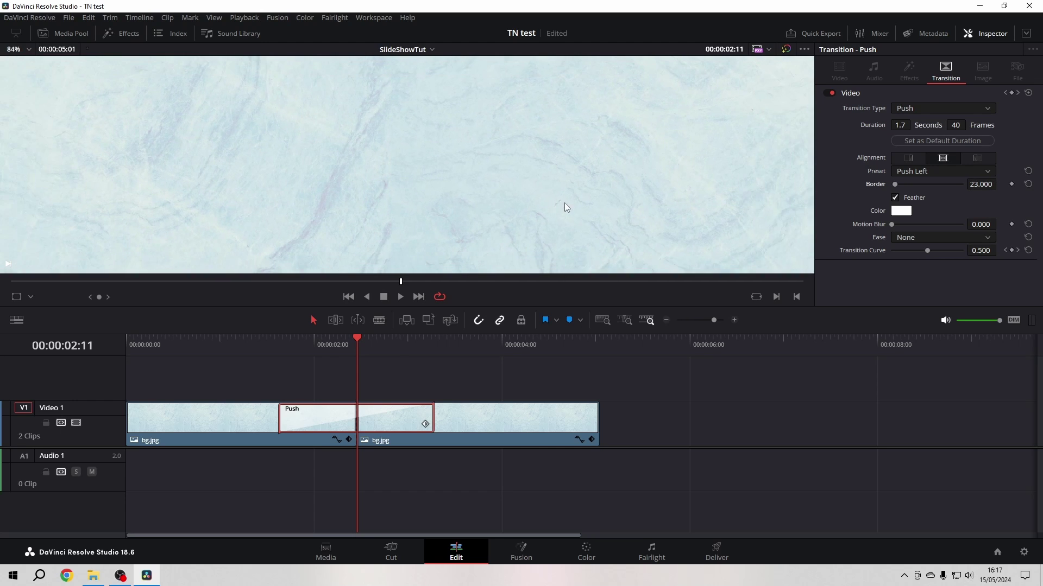
left_click_drag(977, 186, 999, 184)
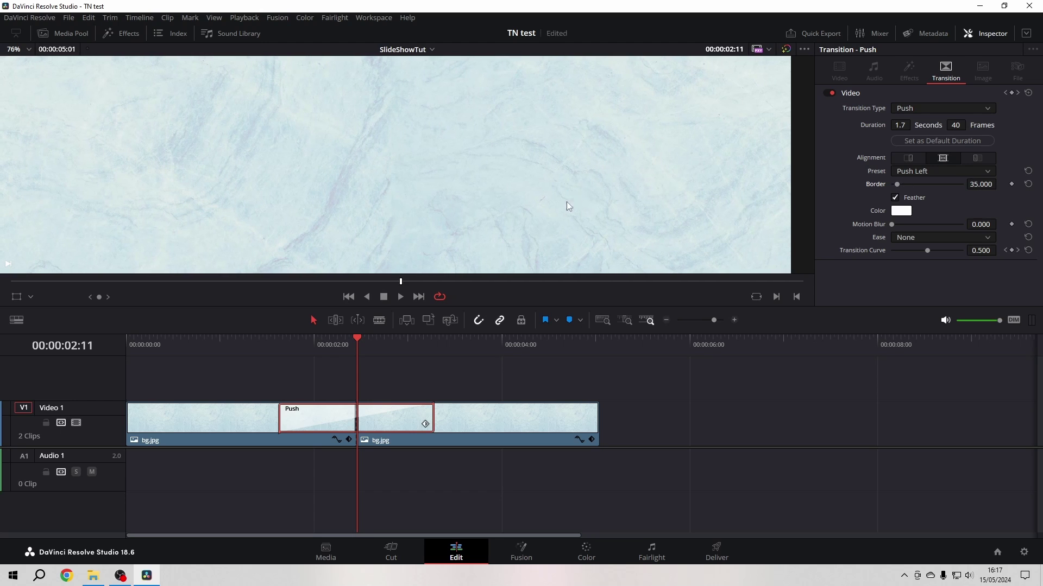
scroll(569, 177, "down", 4)
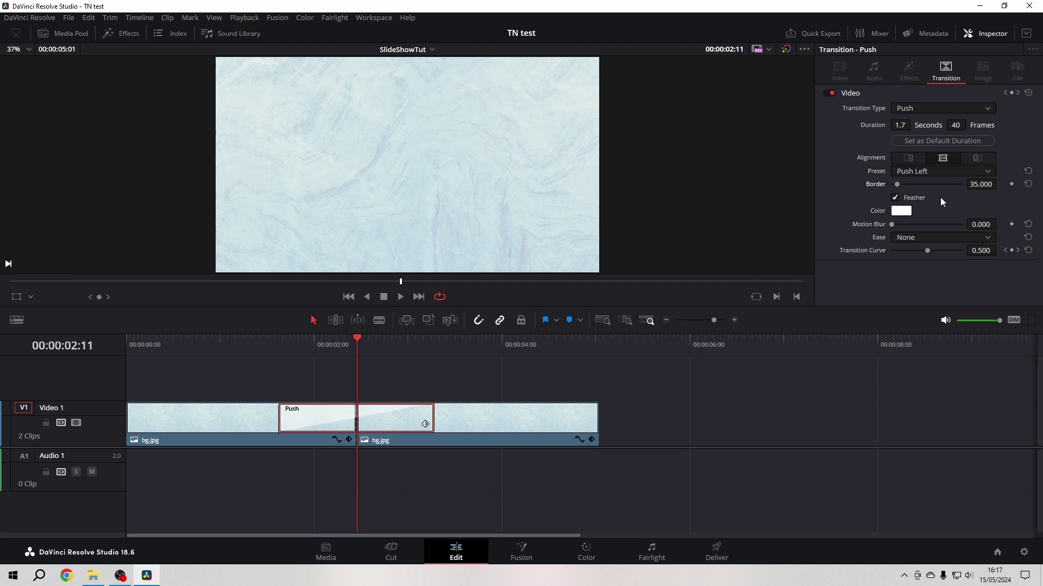
mouse_move(974, 225)
left_mouse_down()
mouse_move(999, 224)
mouse_move(962, 226)
left_mouse_up()
- Set the Push transition's Ease to In & Out and play it back from before the cut
left_click(966, 237)
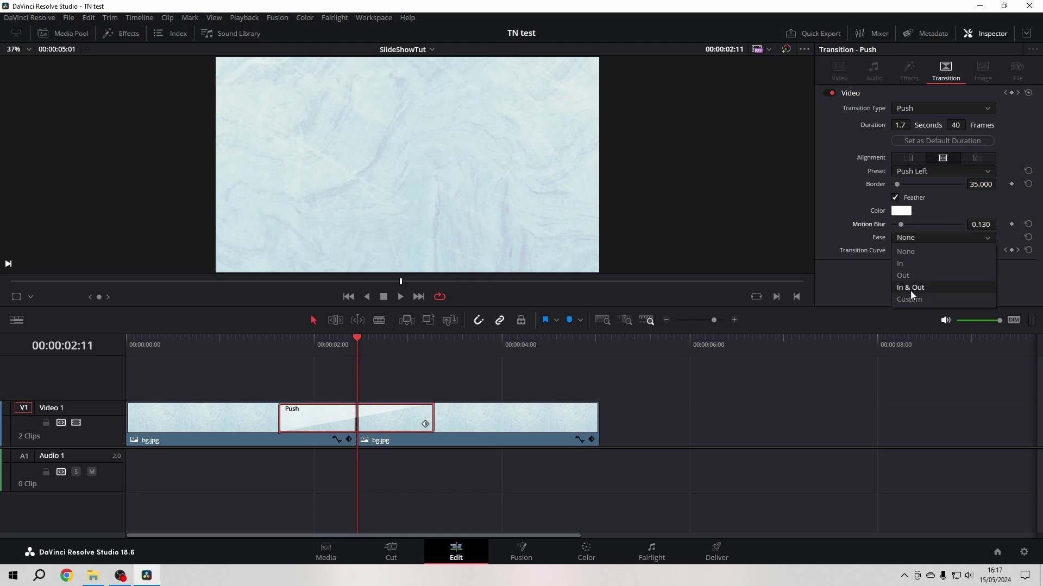
left_click(911, 288)
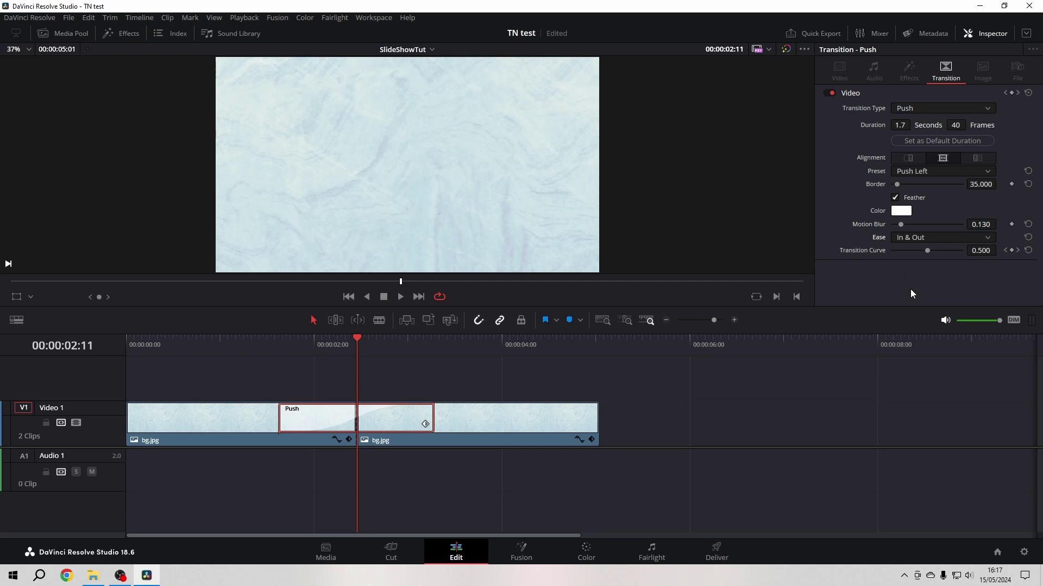
left_click(239, 350)
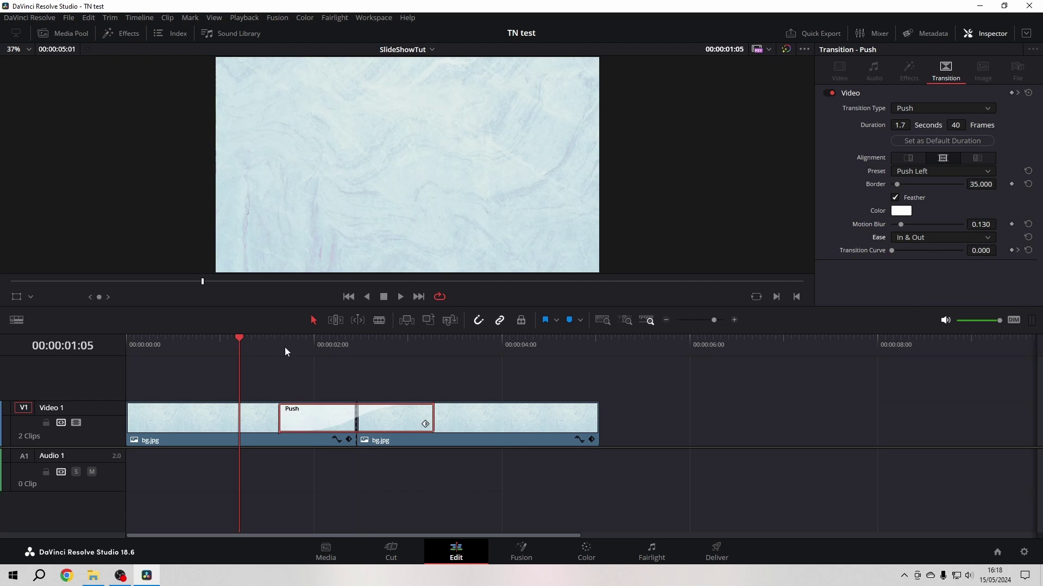
left_click(400, 298)
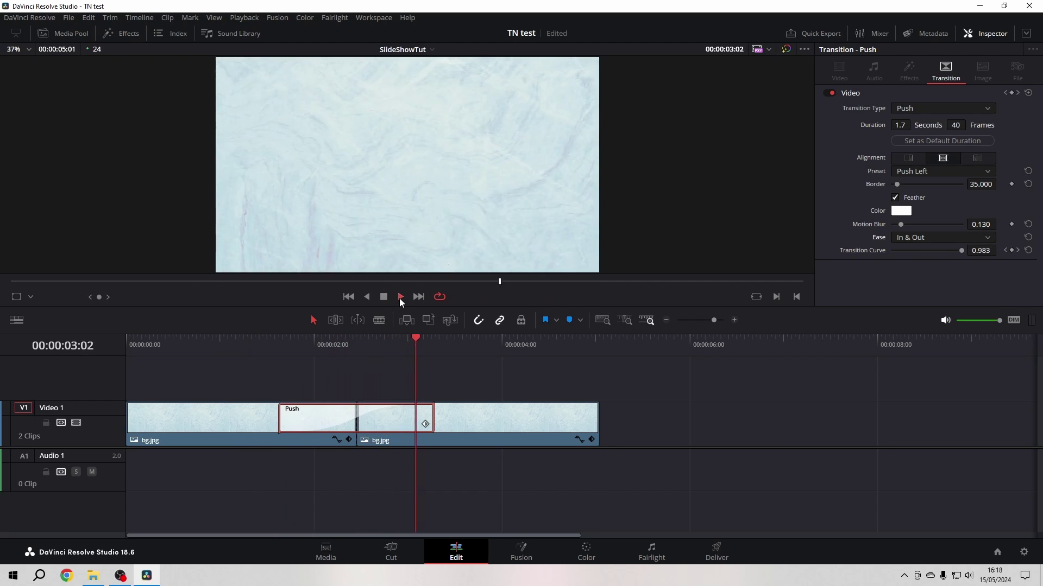
left_click(384, 297)
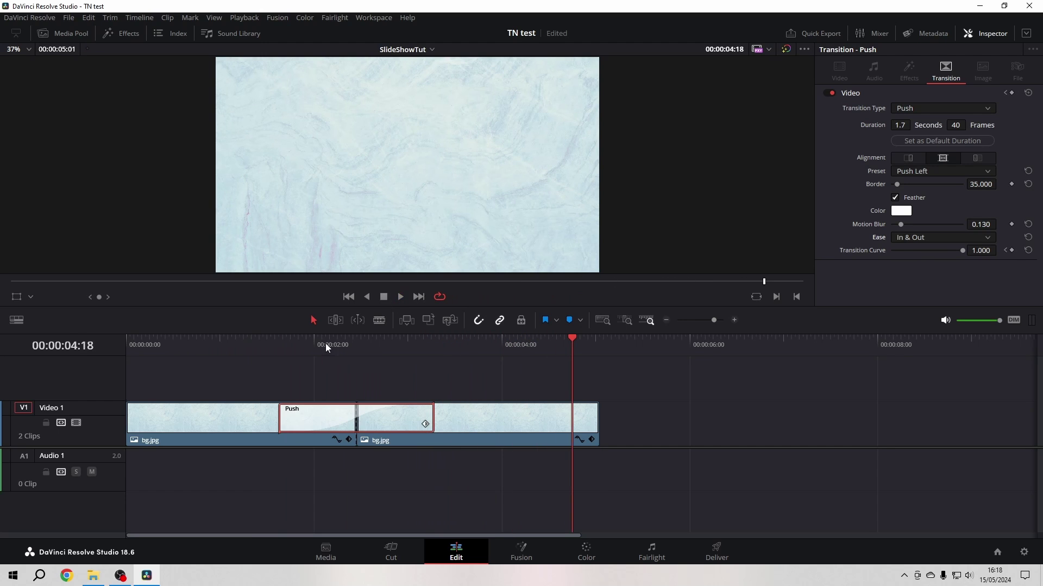
left_click(325, 344)
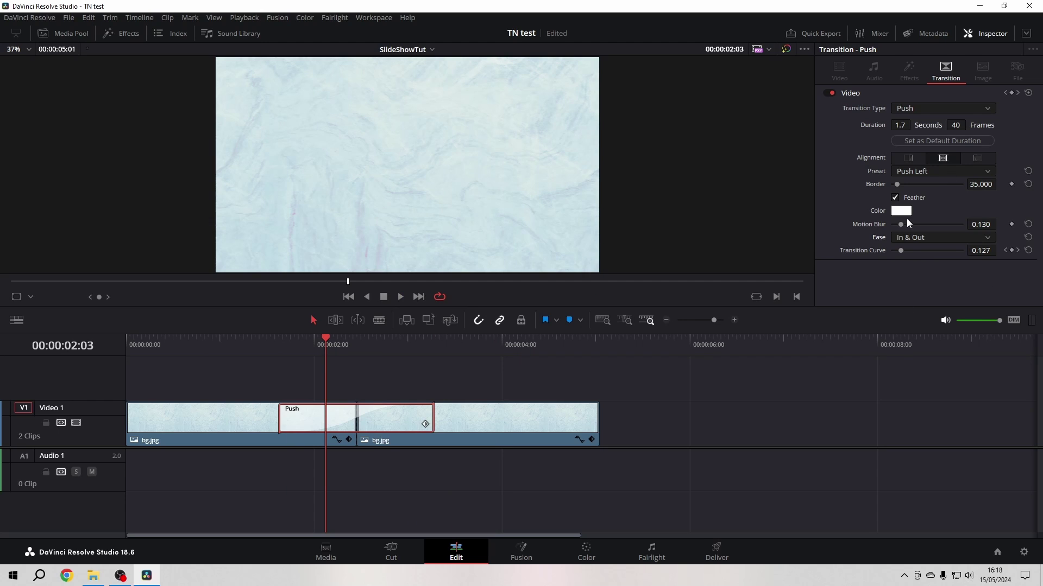
- Change the Push preset from Push Left to Push Up and scrub to check it
left_click(898, 174)
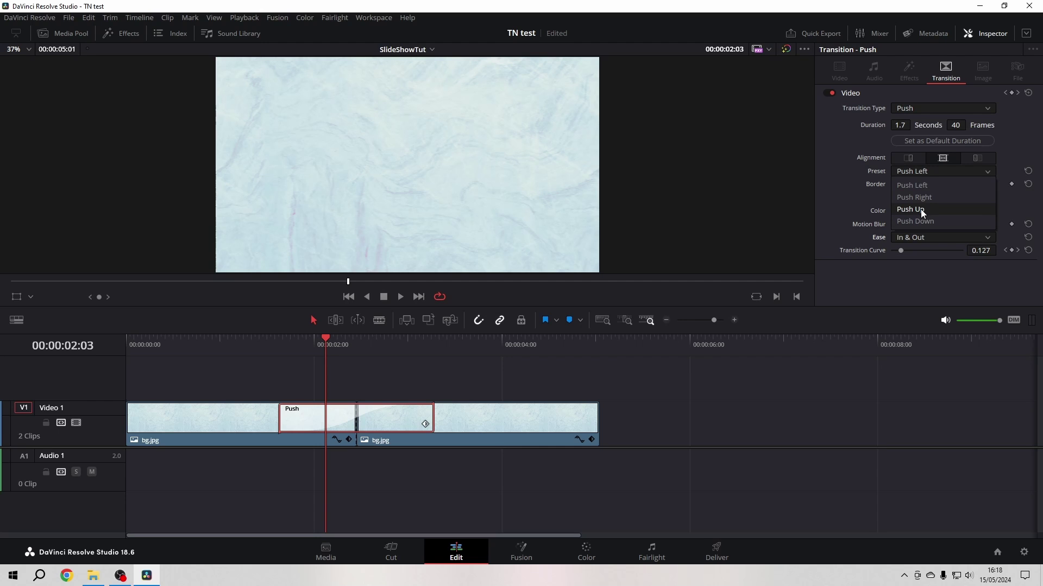
left_click(920, 209)
left_click_drag(322, 337, 359, 342)
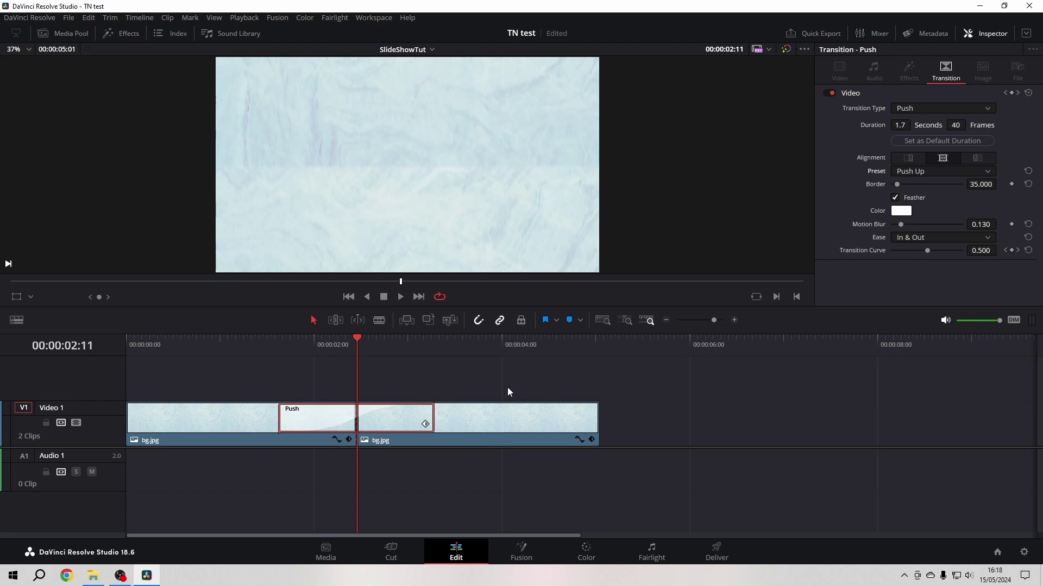
left_click(470, 419)
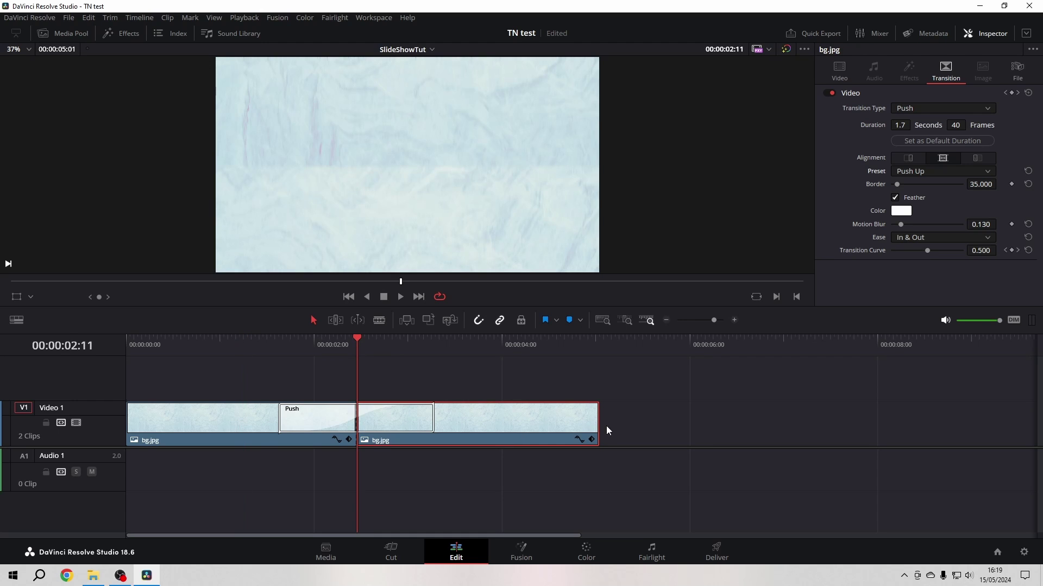
- Flip the second bg.jpg clip vertically in its transform settings
left_click(844, 72)
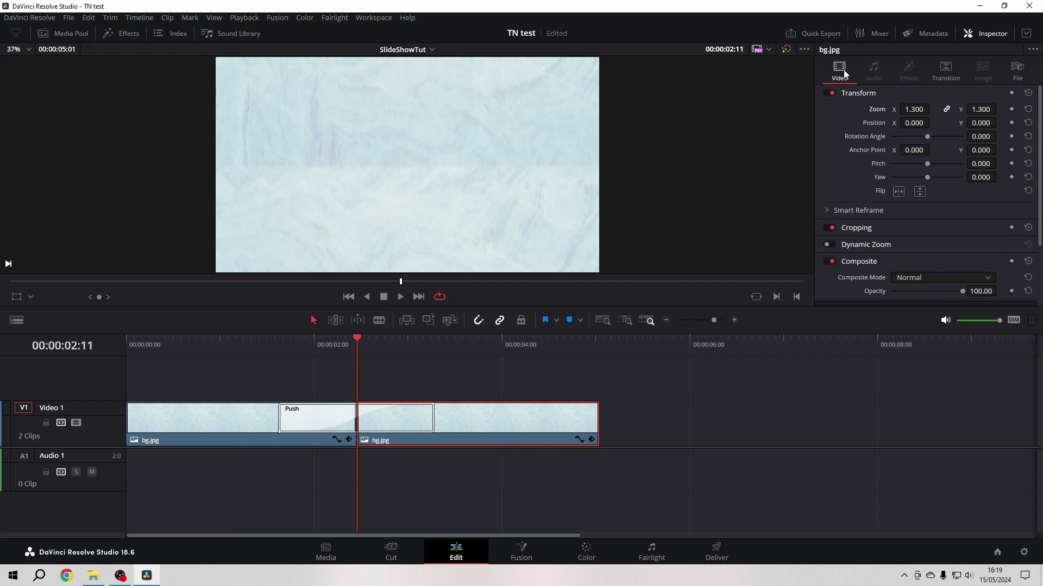
left_click(919, 193)
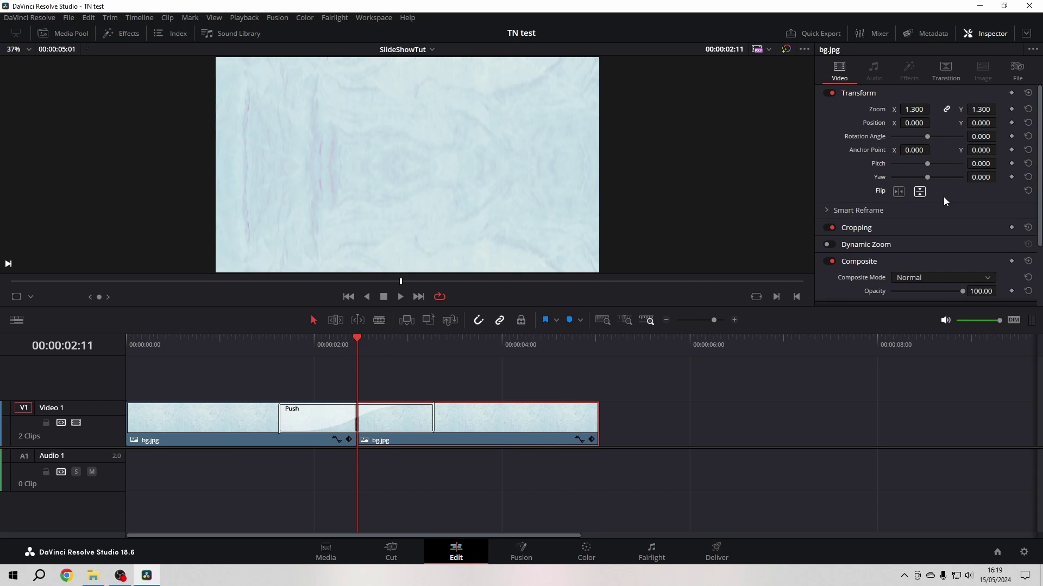
left_click(898, 192)
left_click(898, 193)
- Play through the Push Up transition from 0:20 to preview the flipped clip
left_click(204, 350)
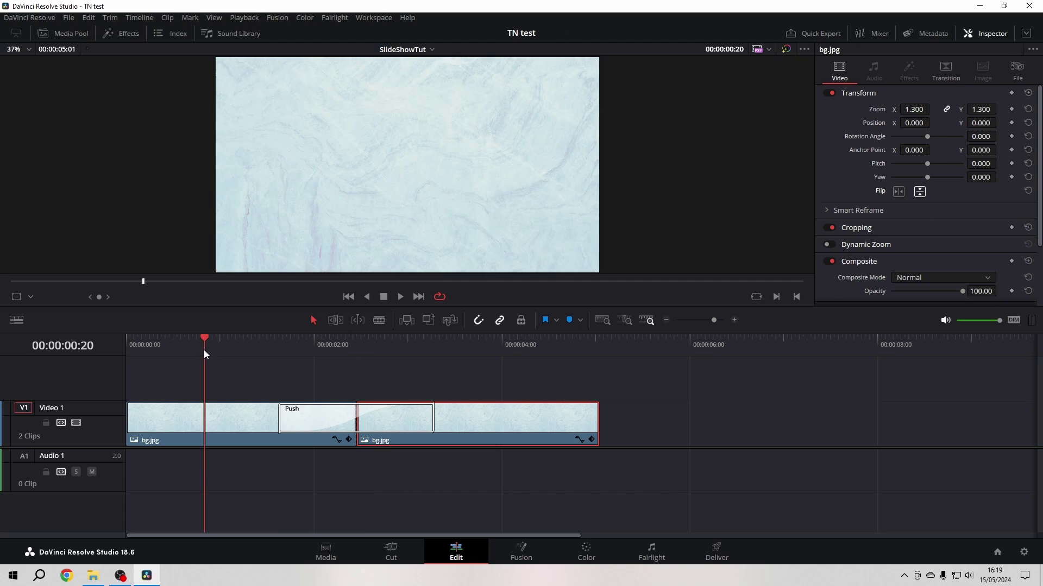
left_click(400, 296)
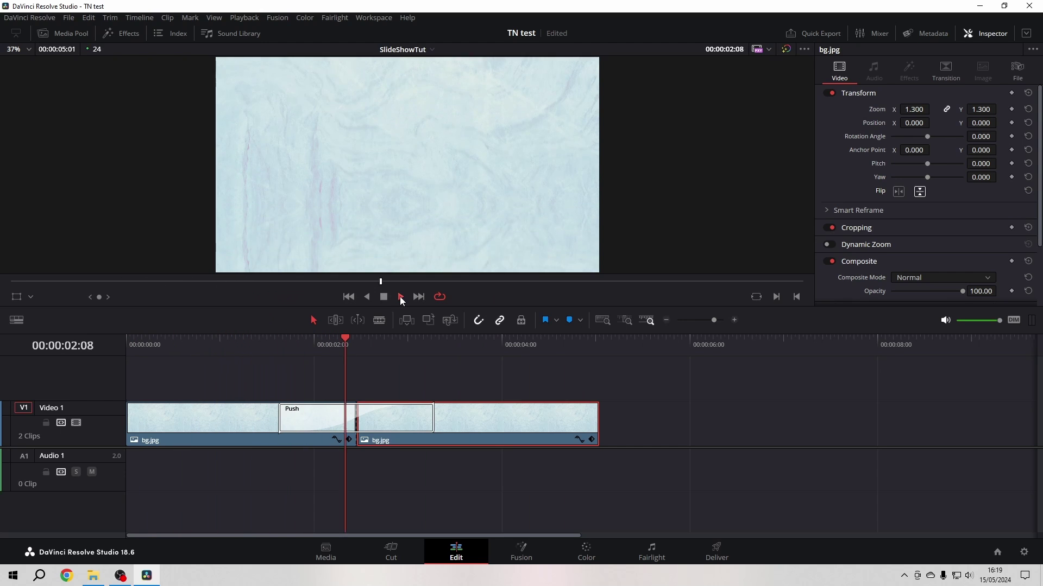
left_click(384, 296)
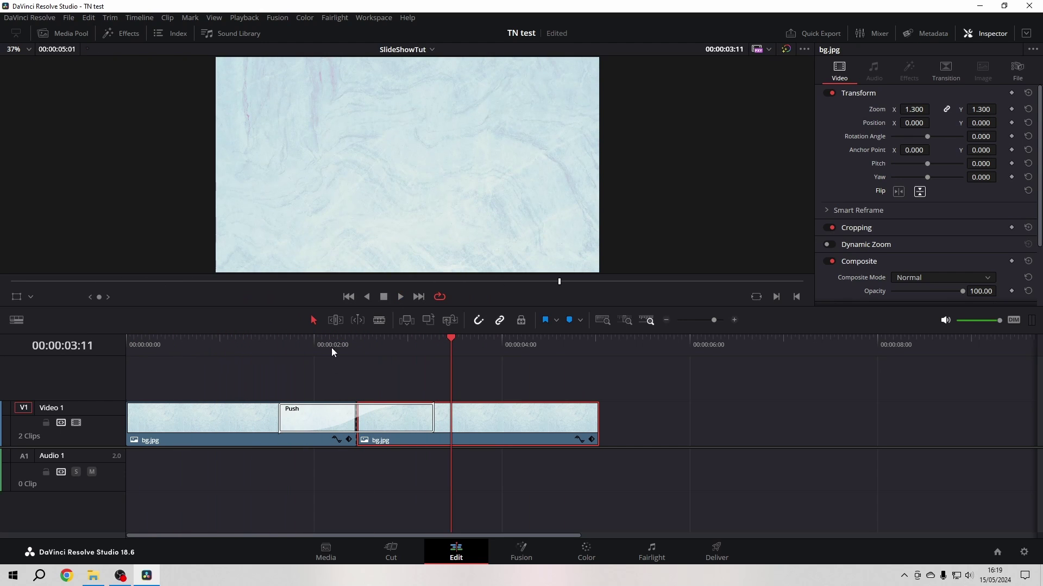
left_click(325, 349)
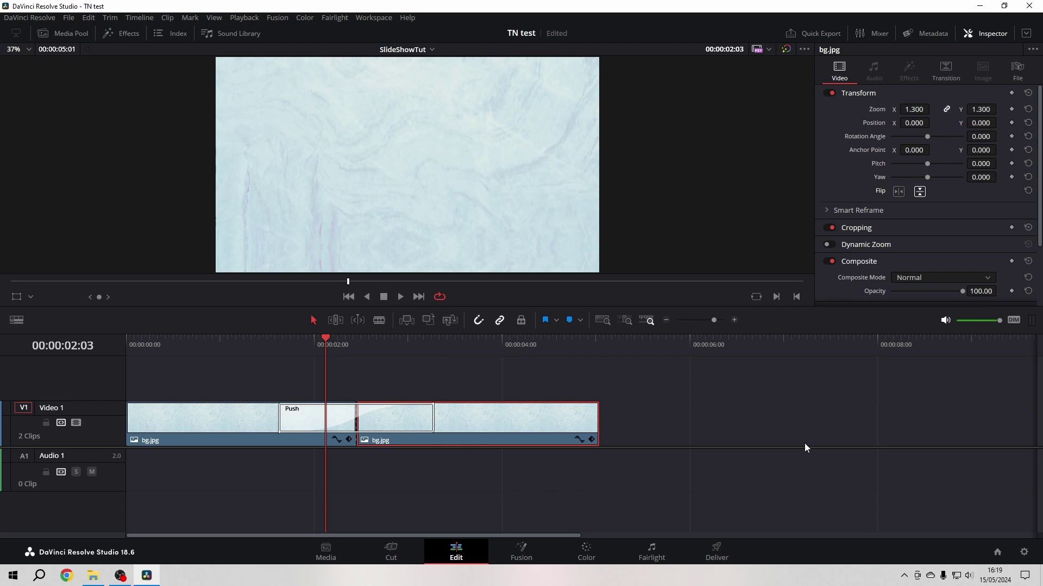
- Place girl-1.jpg on a new Video 2 track and trim it to the first background
left_click(990, 33)
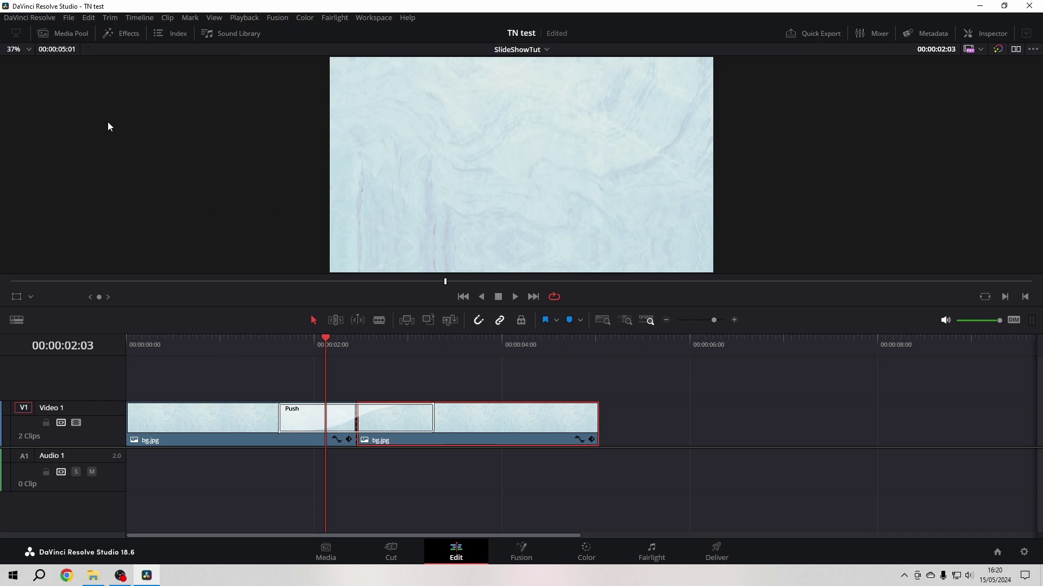
left_click(77, 34)
scroll(181, 379, "down", 5)
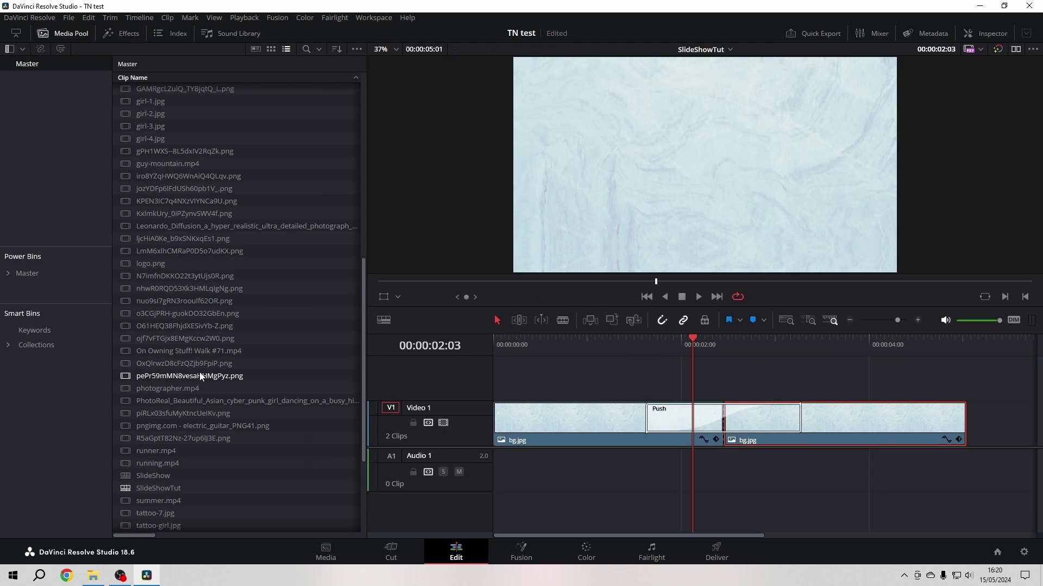
left_click(137, 104)
key("F12")
left_click_drag(865, 374, 724, 374)
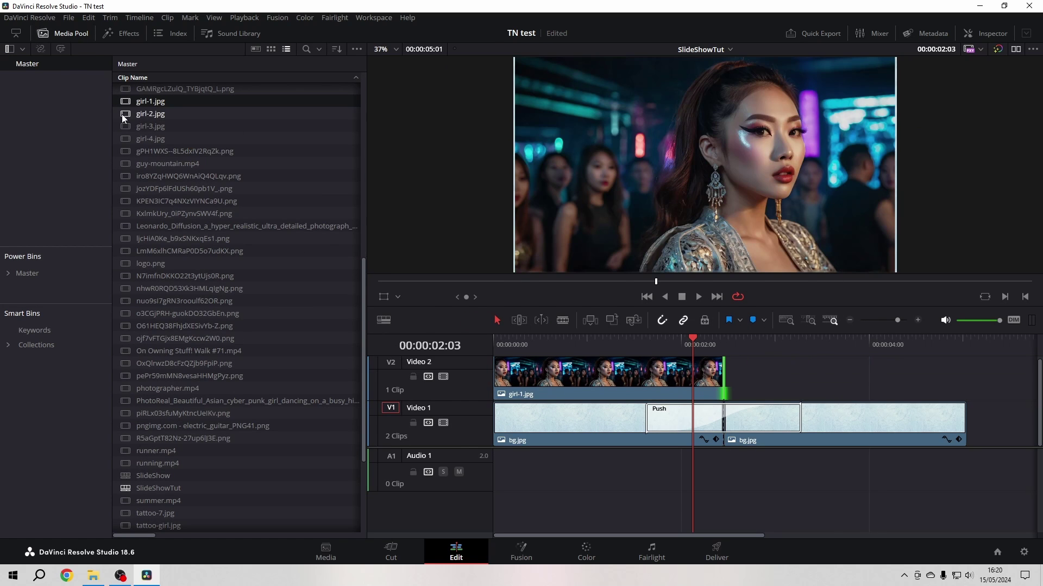
- Add girl-2.jpg after girl-1, trim its end, and copy bg.jpg further along Video 1
left_click_drag(123, 118, 735, 372)
left_click(64, 34)
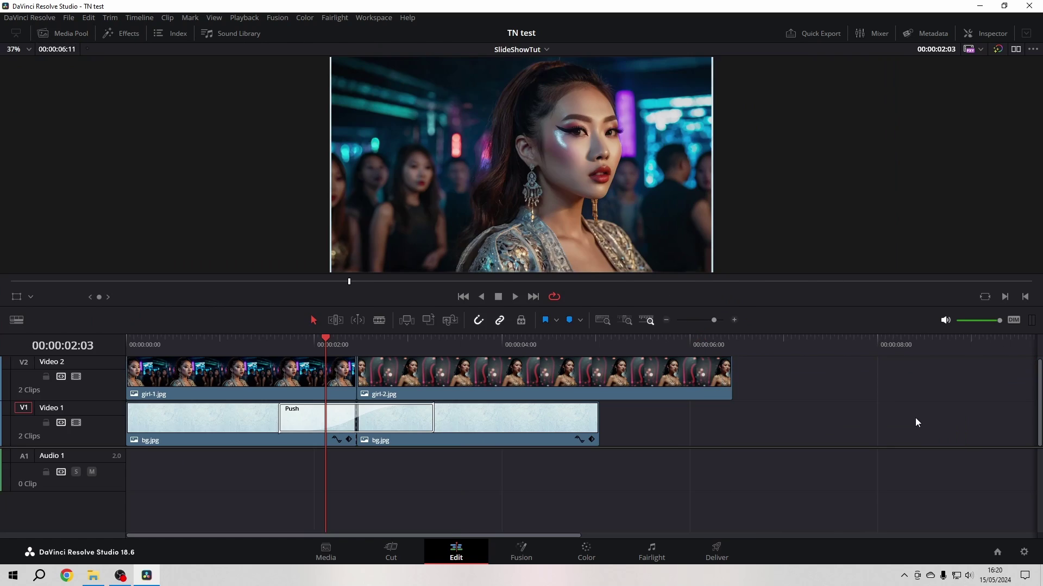
left_click_drag(732, 375, 599, 375)
left_click_drag(500, 422, 972, 412)
- Add girl-3.jpg and girl-4.jpg on Video 2 and trim girl-4 to its background
left_click(601, 342)
left_click(64, 34)
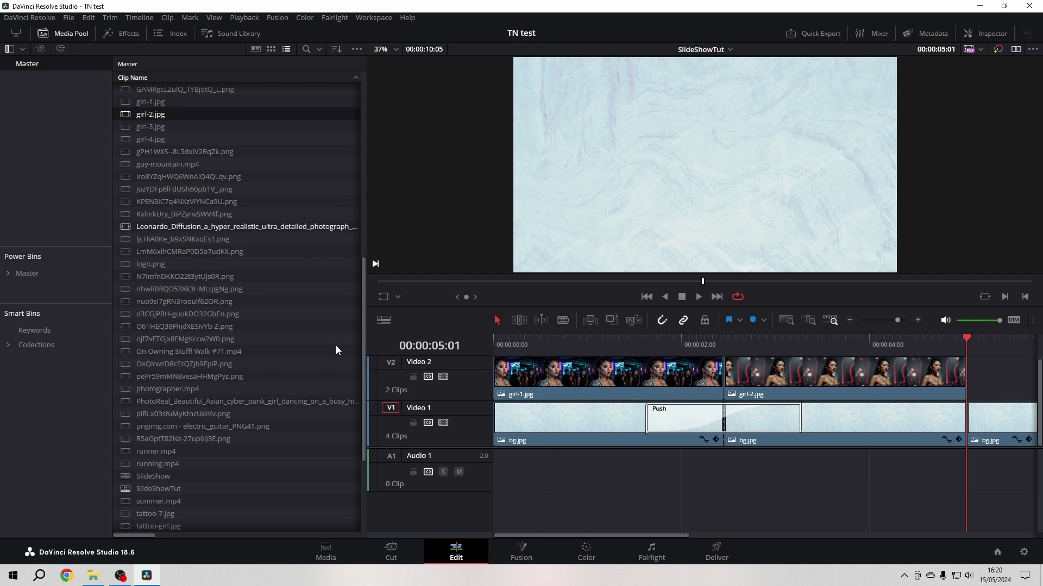
left_click_drag(604, 535, 718, 535)
left_click_drag(151, 126, 699, 371)
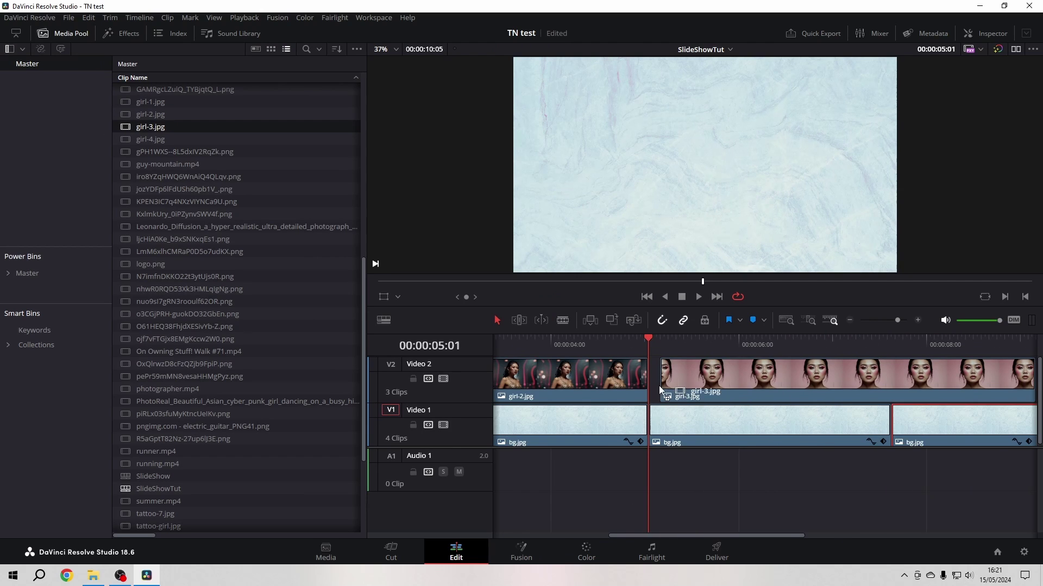
left_click_drag(659, 386, 659, 386)
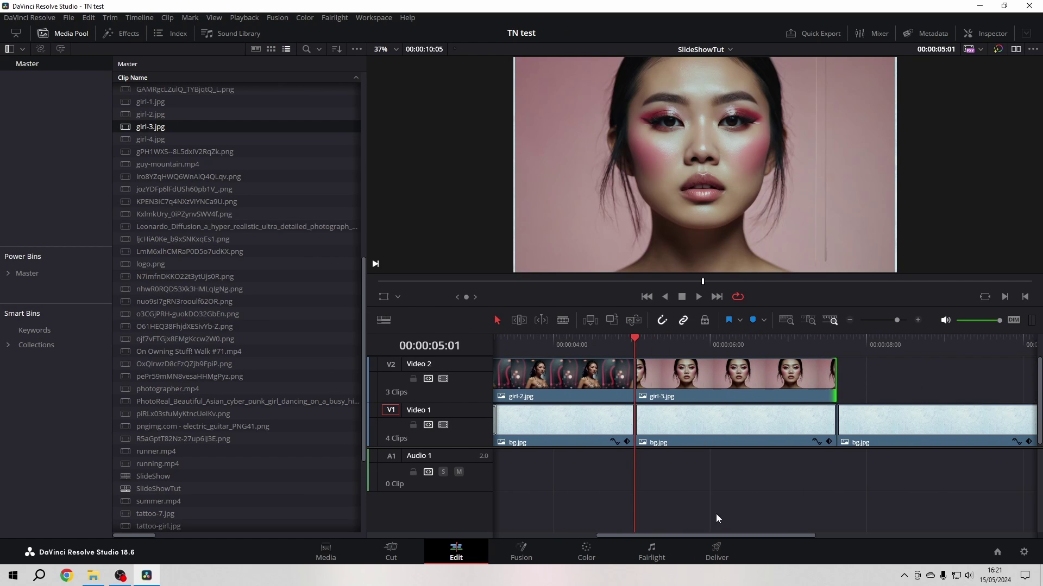
left_click_drag(151, 139, 733, 383)
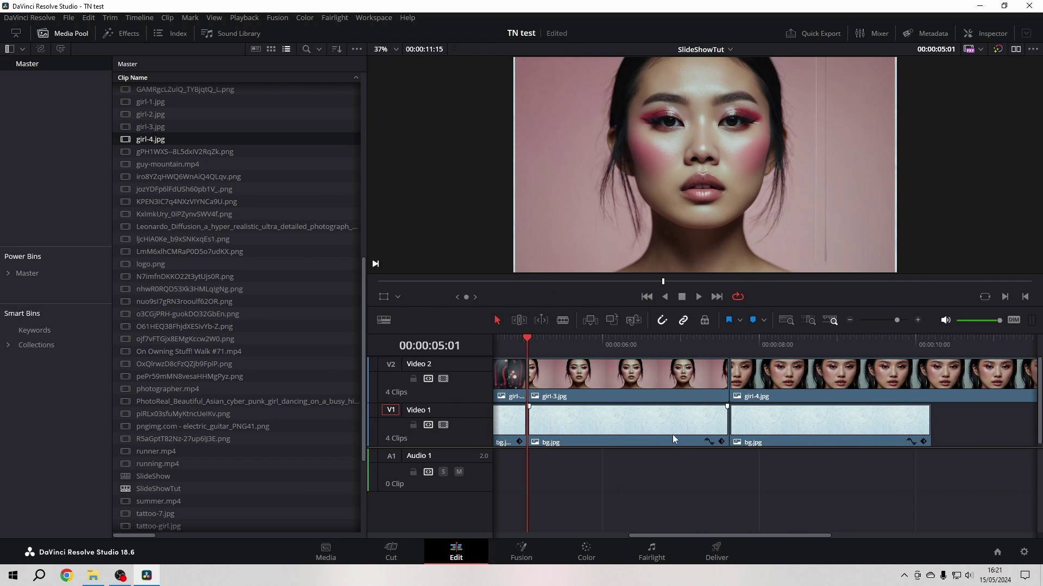
left_click(63, 33)
left_click_drag(807, 393, 716, 394)
left_click_drag(498, 536, 475, 538)
- Find Drop Shadow in the Open FX effects by searching 'dr'
key("ctrl+z")
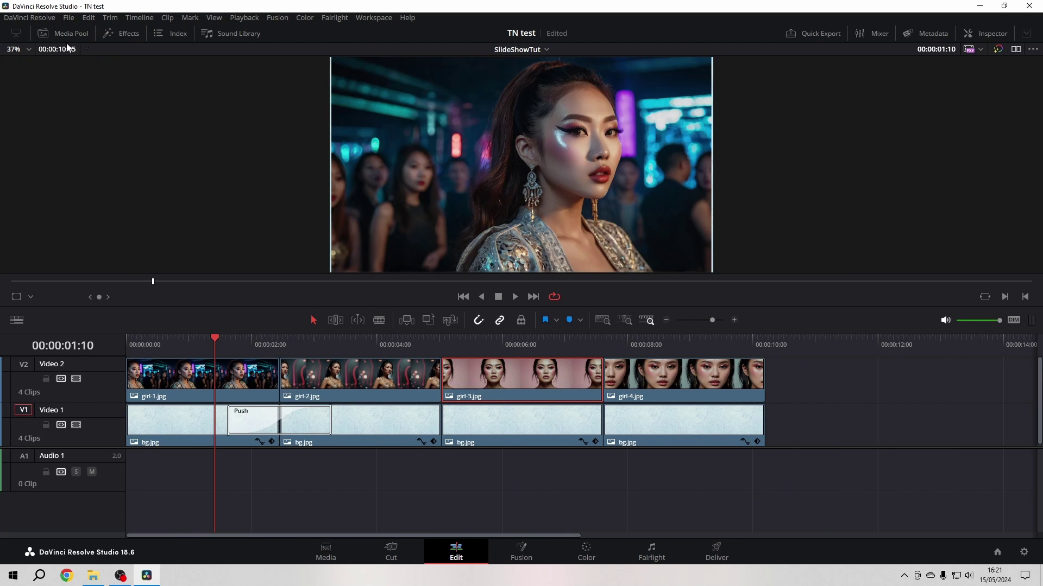
left_click(125, 32)
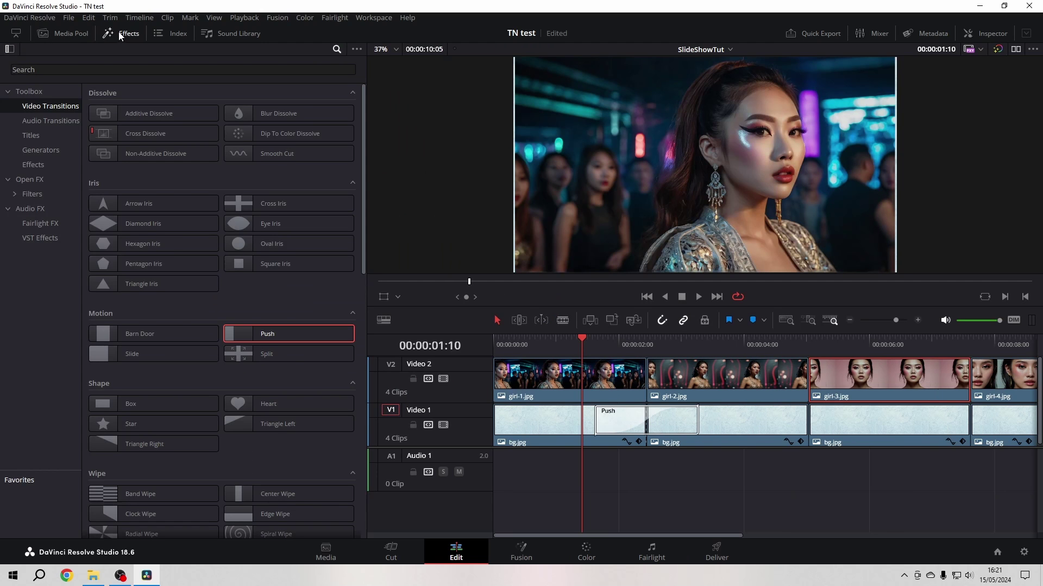
left_click(29, 180)
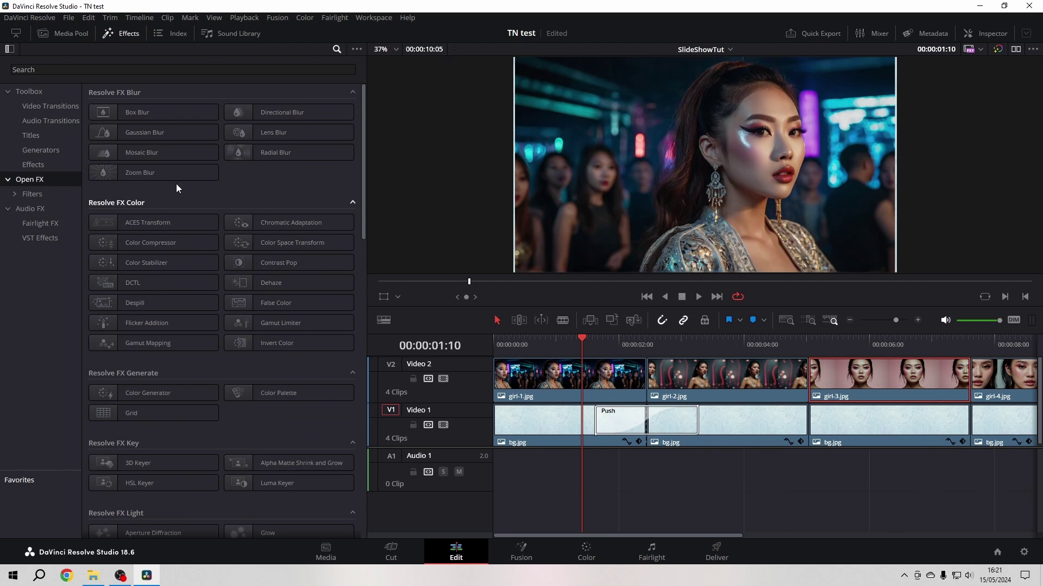
left_click(113, 72)
type("dr")
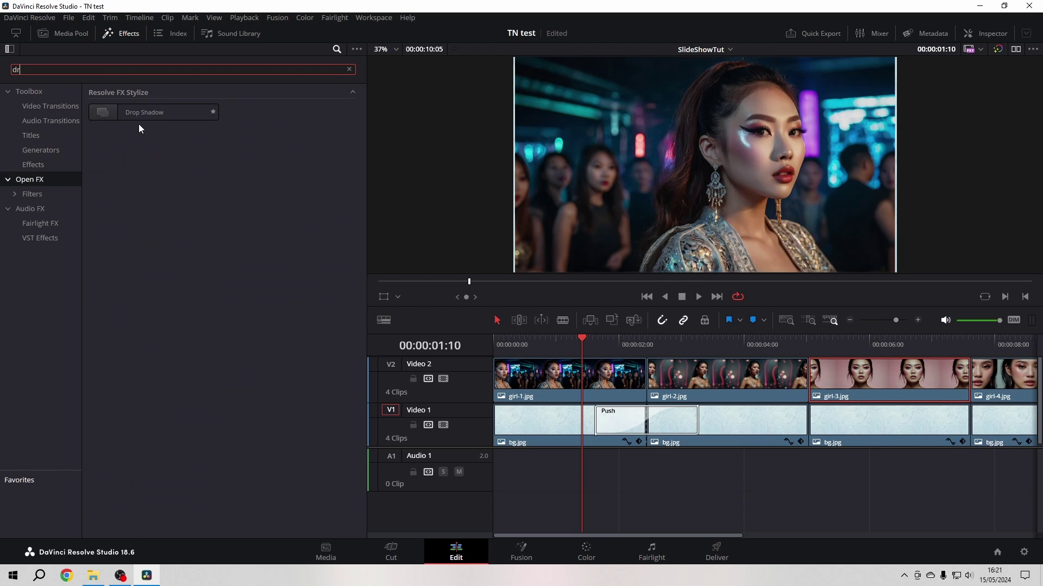
- Apply Drop Shadow to girl-1.jpg, girl-2.jpg, girl-3.jpg and girl-4.jpg
left_click_drag(142, 113, 564, 384)
left_click_drag(124, 116, 714, 389)
left_click_drag(150, 114, 841, 380)
left_click_drag(147, 112, 997, 384)
- Shrink girl-1.jpg to about half size in its transform settings
left_click(125, 34)
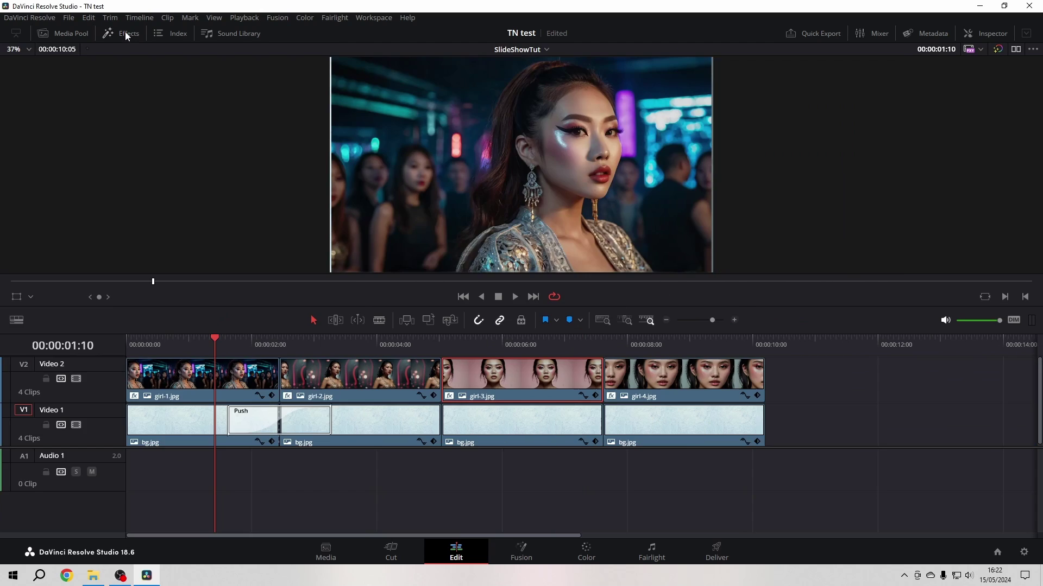
left_click(242, 387)
left_click(985, 34)
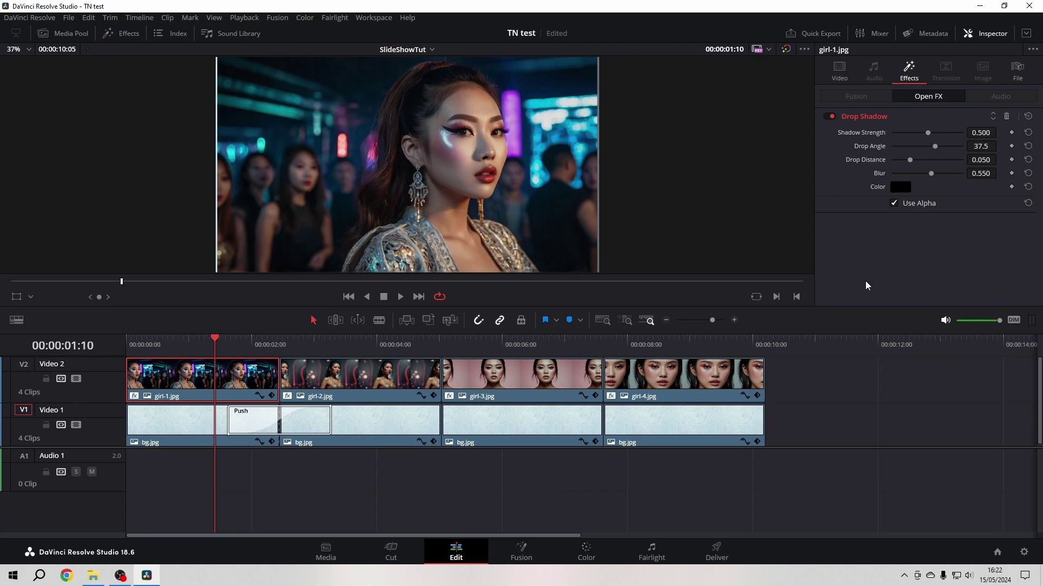
left_click(839, 71)
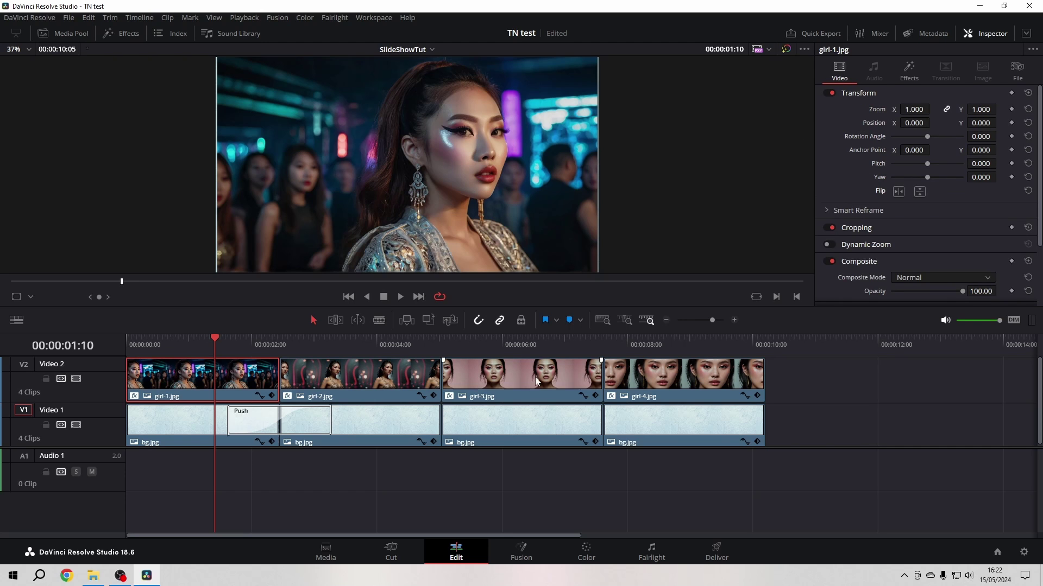
left_click_drag(913, 110, 929, 138)
- Tilt girl-1 and set its Drop Shadow to strength 0.609, angle 29.3, distance 0.078
left_click(908, 71)
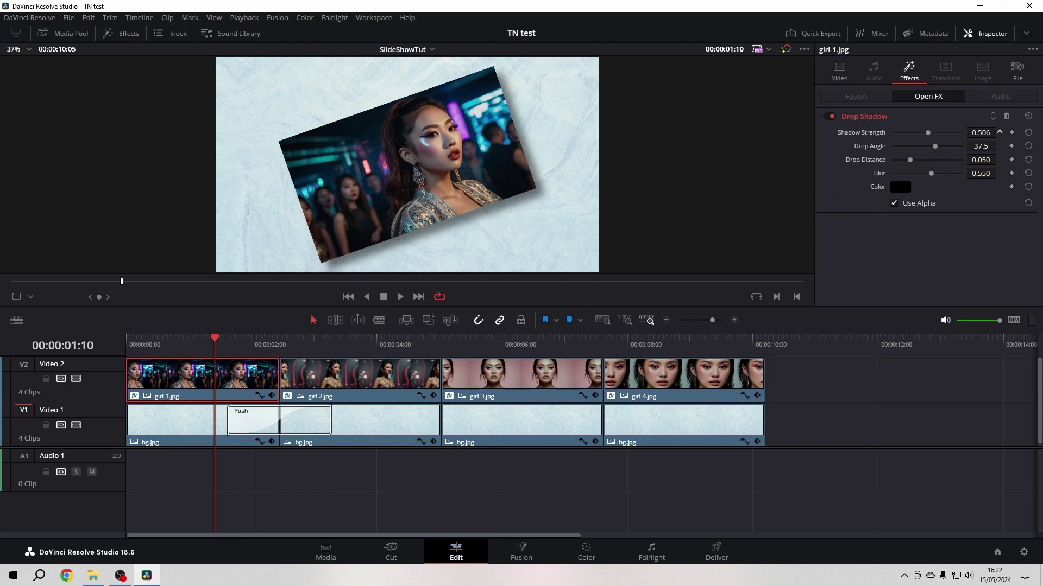
left_click_drag(927, 132, 931, 133)
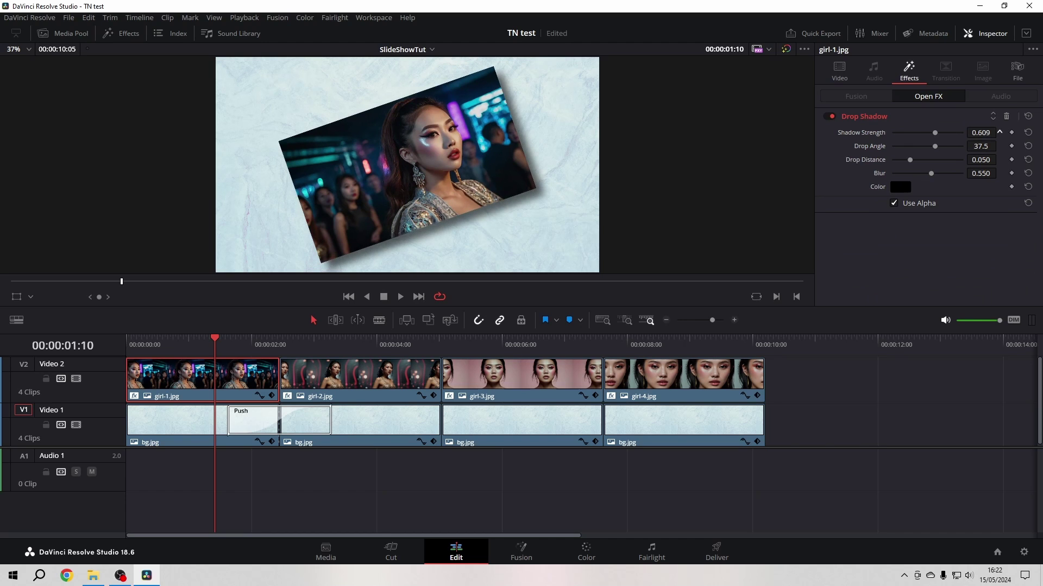
left_click_drag(935, 146, 921, 164)
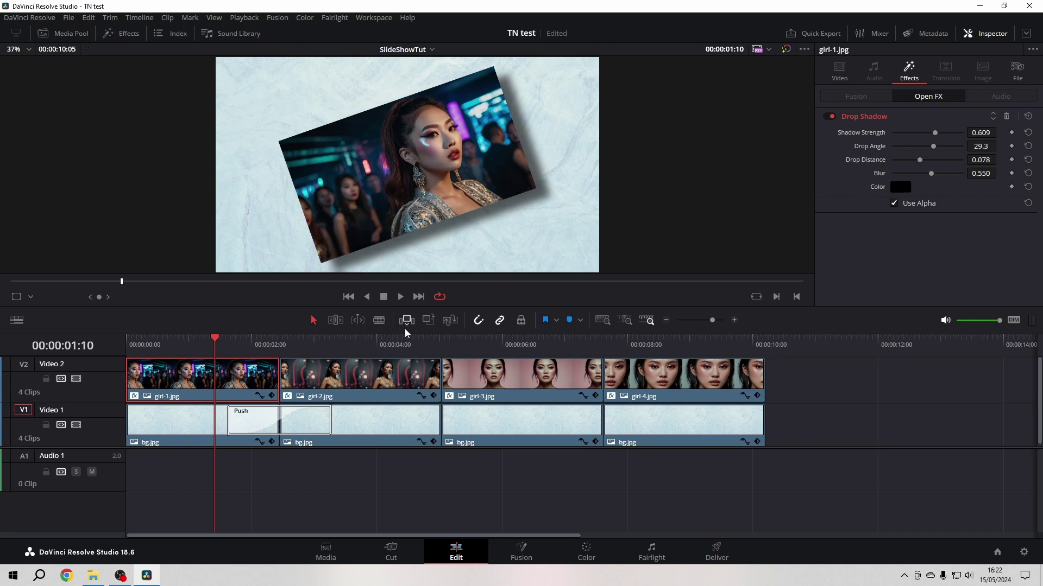
left_click(348, 389)
left_click(370, 348)
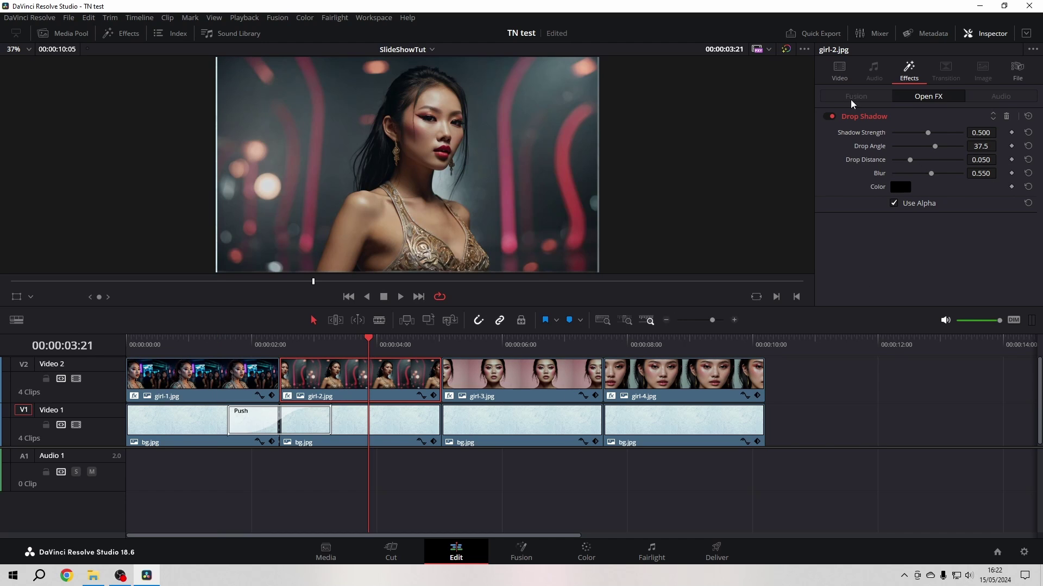
- Shrink the girl-2 photo to 0.590 zoom and tilt it to -13.7°
left_click(840, 76)
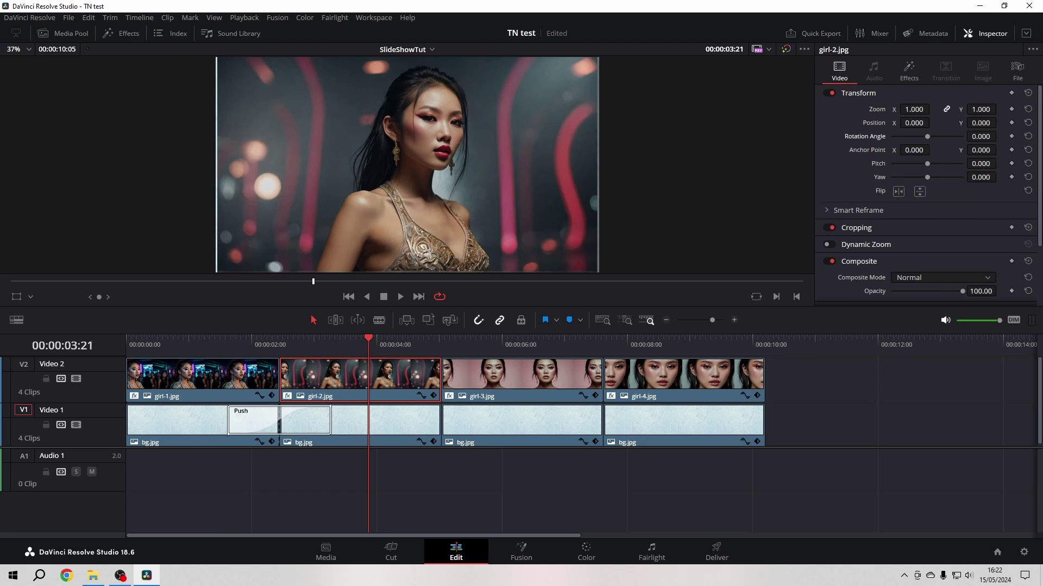
left_click_drag(914, 109, 933, 109)
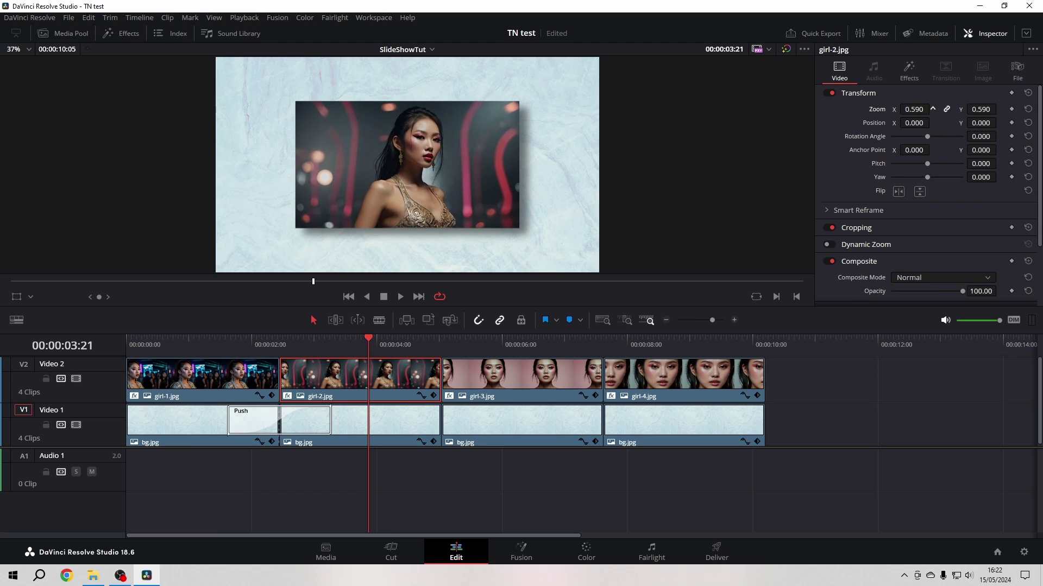
left_click_drag(980, 137, 912, 138)
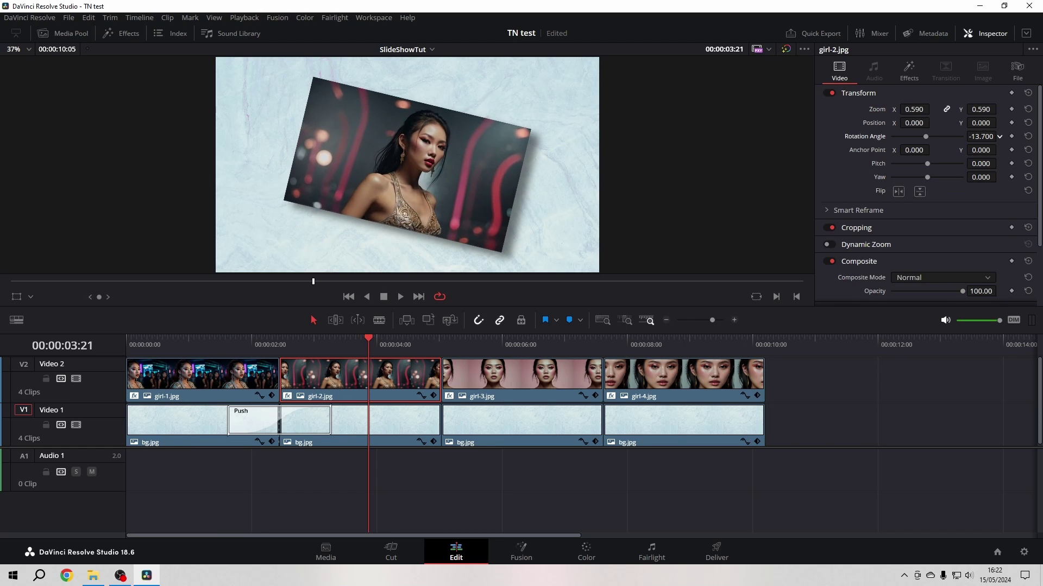
- Set girl-2's drop shadow to strength 0.566, angle 59.9 and distance 0.060
left_click(909, 70)
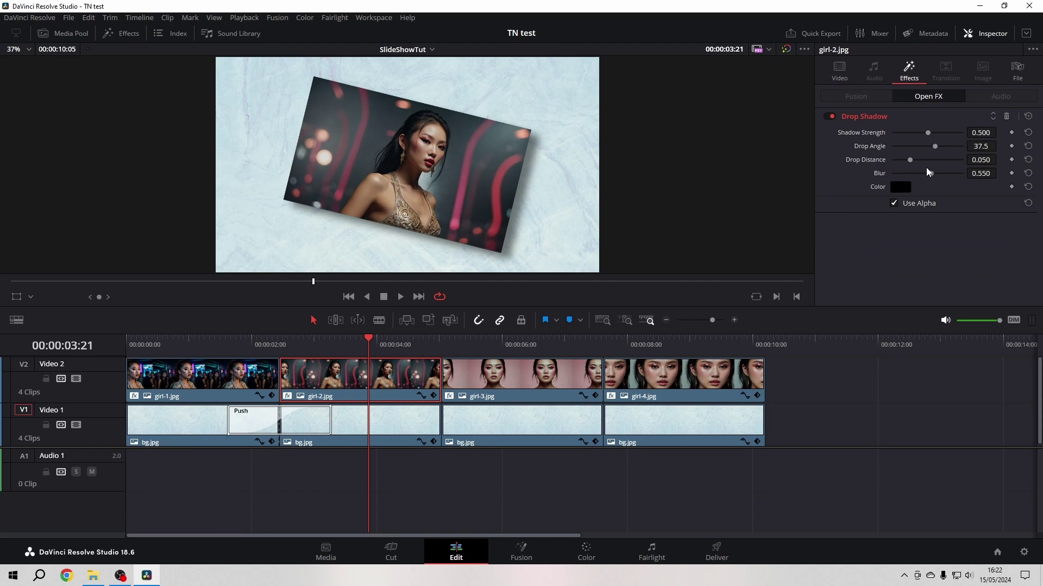
left_click_drag(928, 134, 941, 149)
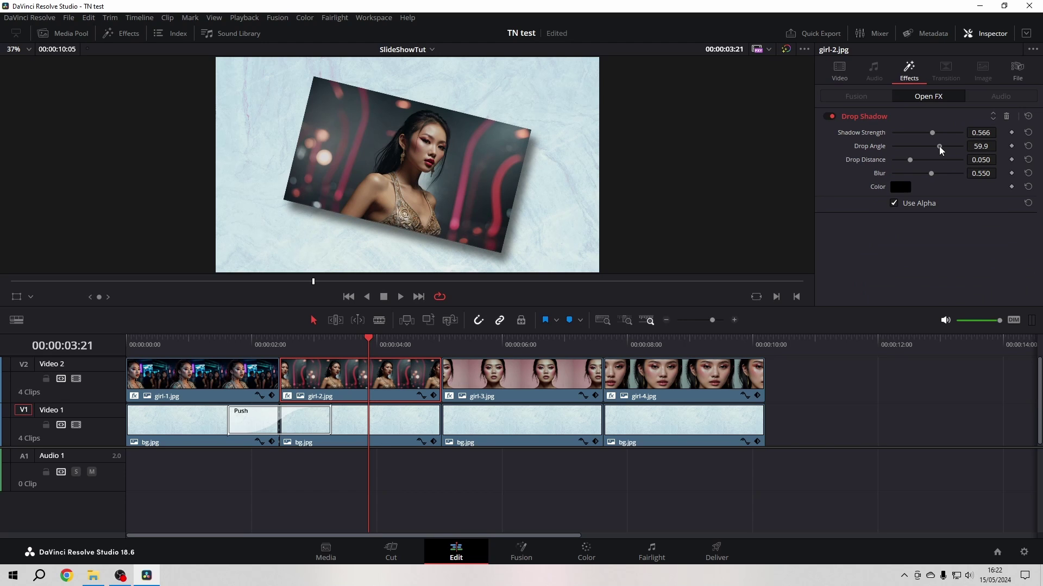
left_click_drag(910, 163, 914, 162)
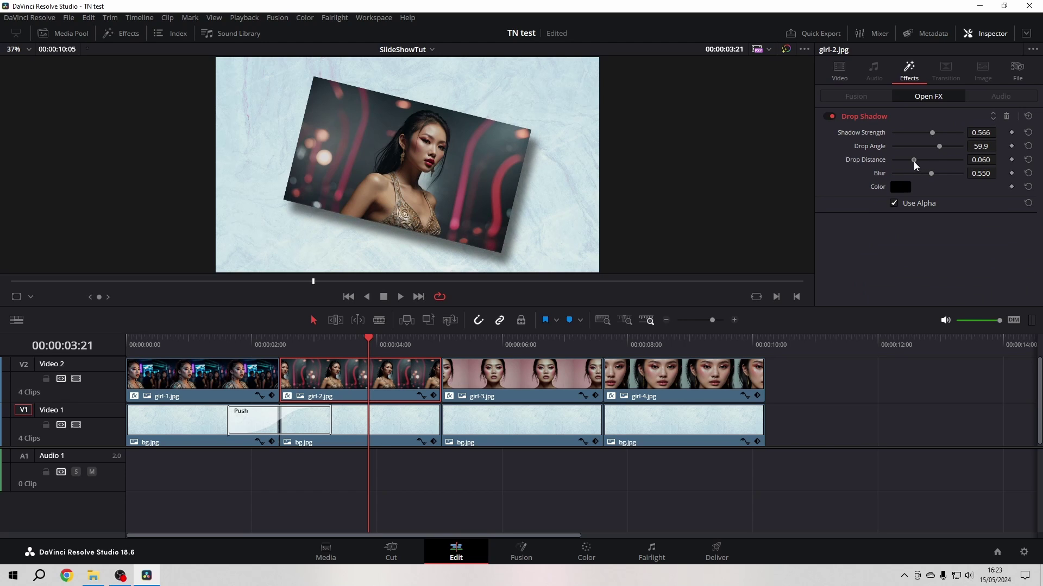
- Paste the copied attributes onto girl-3, set zoom 0.5, move it left and down, and set shadow distance 0.082
left_click(523, 363)
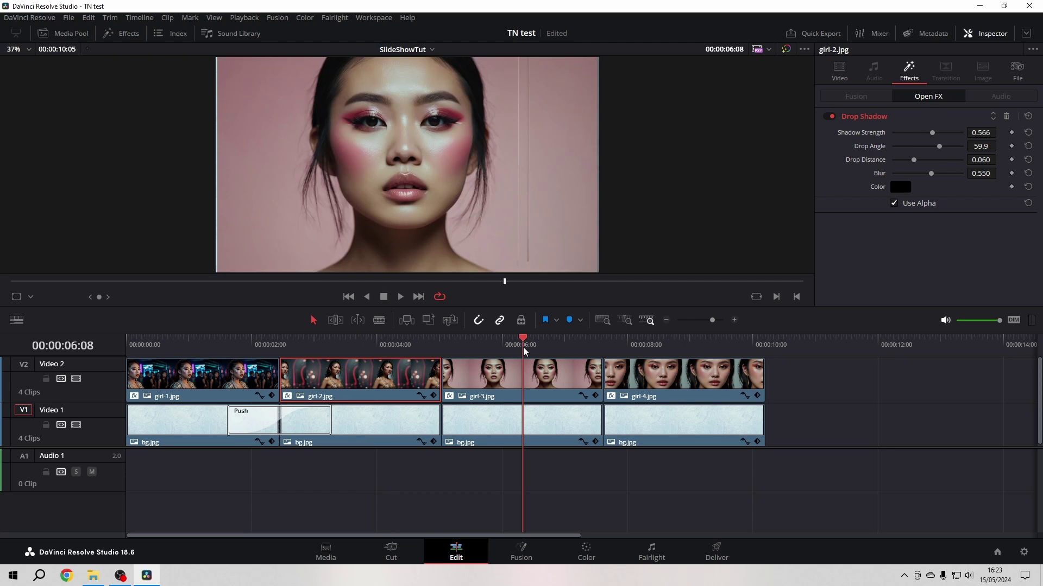
key("ctrl+v")
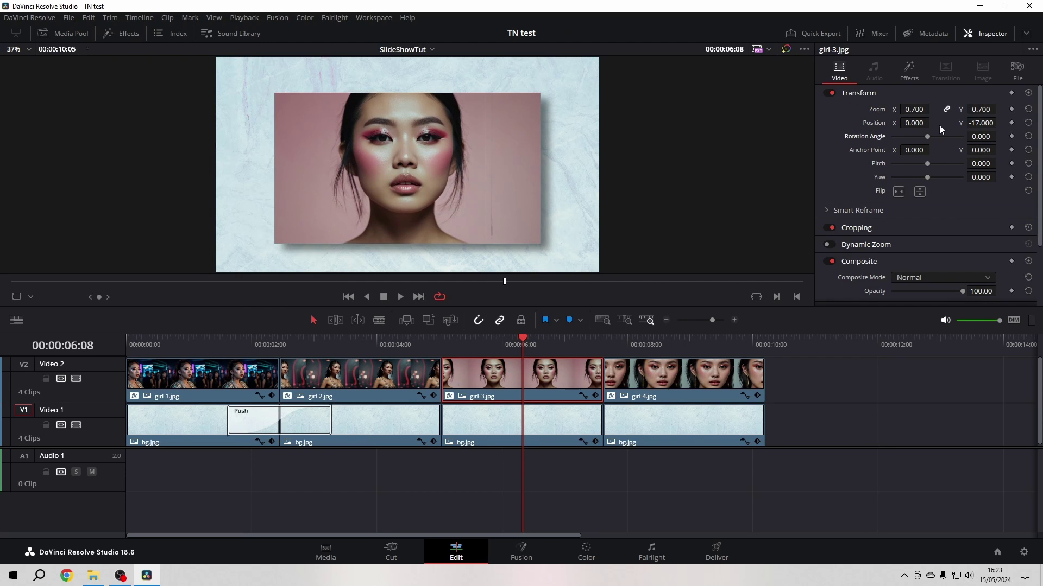
left_click_drag(917, 110, 862, 110)
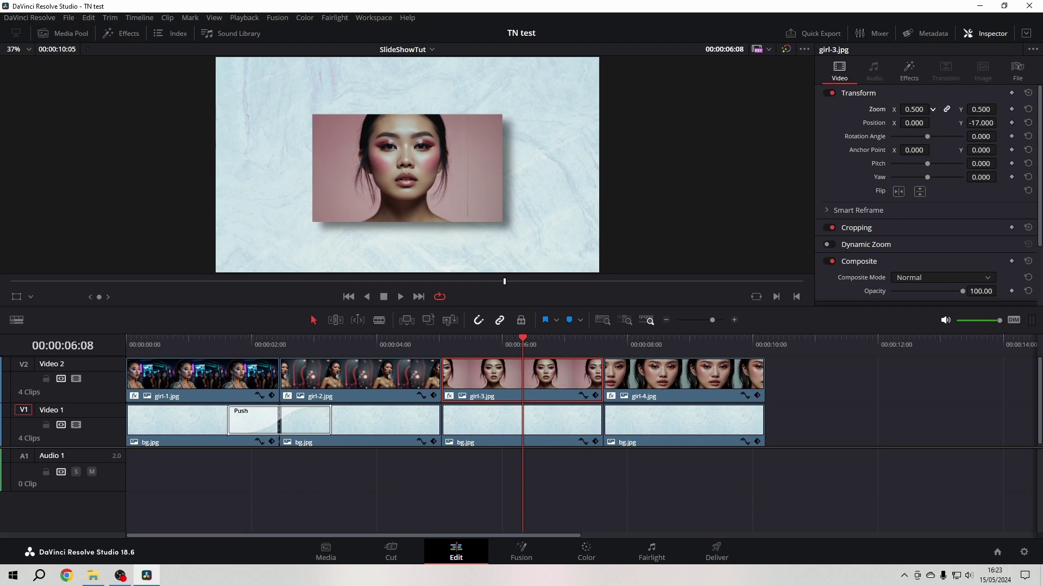
left_click_drag(972, 123, 914, 120)
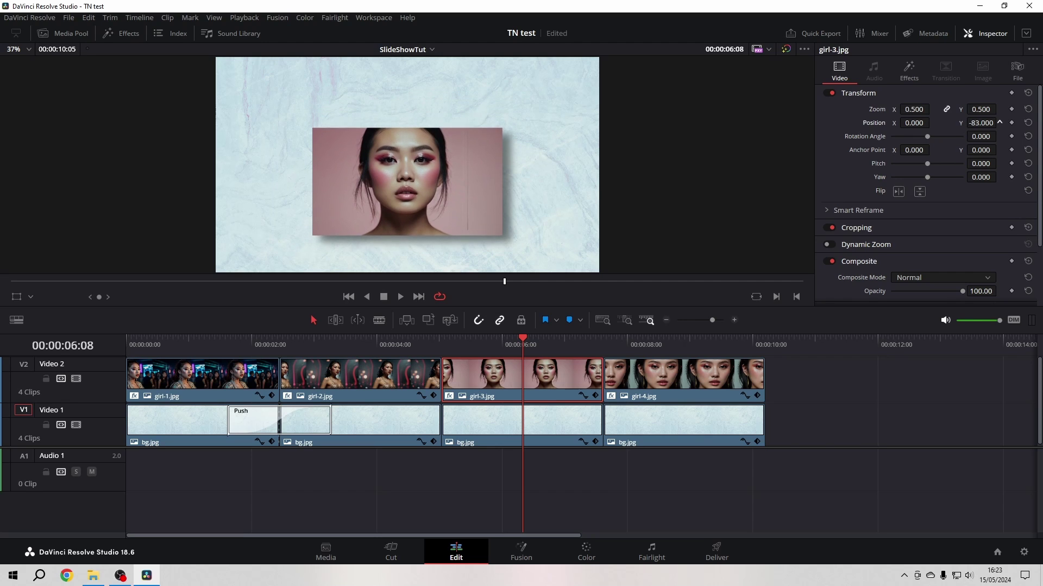
left_click_drag(917, 122, 846, 122)
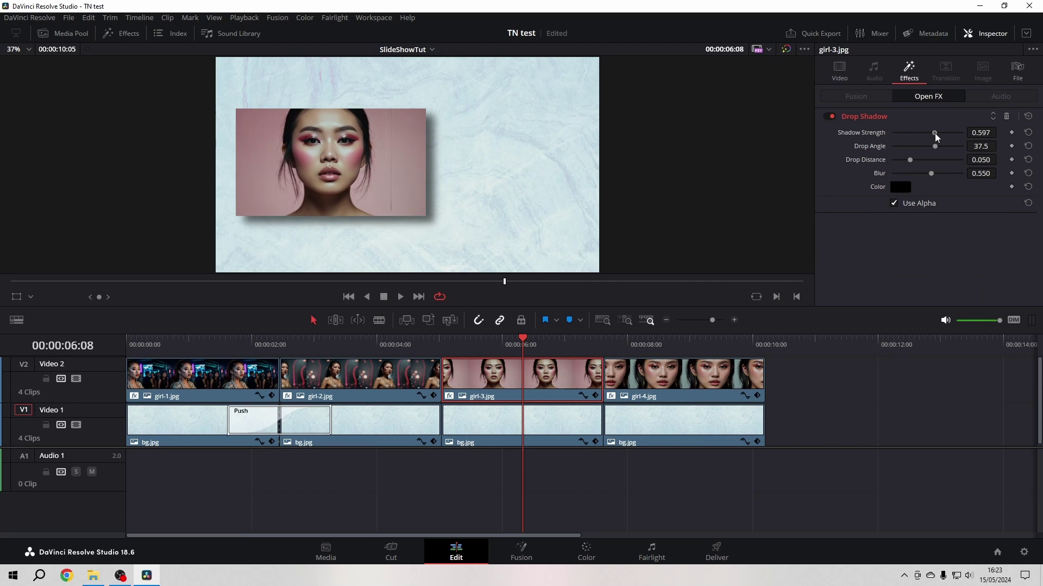
left_click(935, 133)
left_click(938, 147)
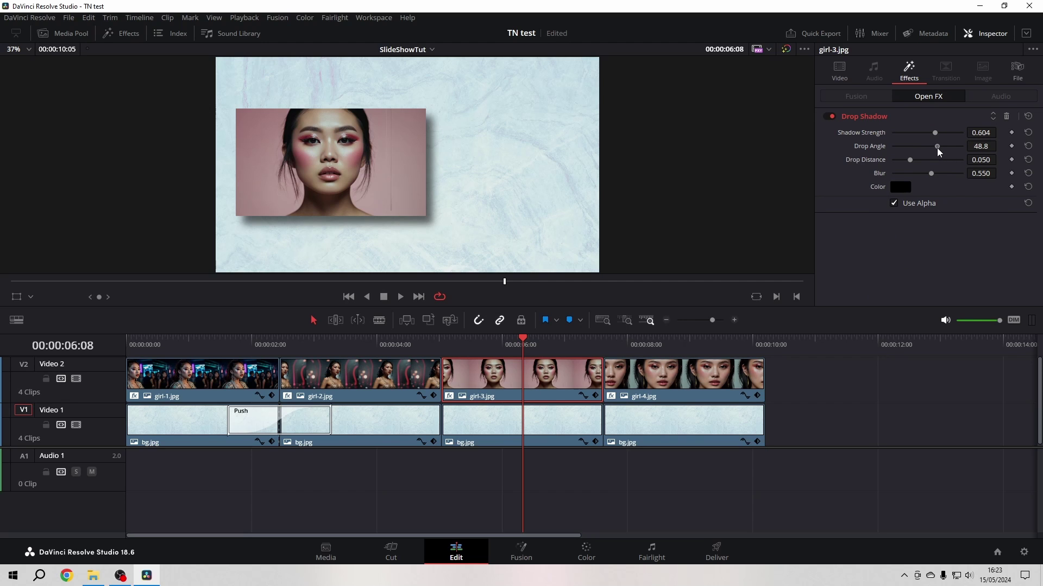
left_click_drag(909, 160, 921, 161)
- Set girl-4 to zoom 0.590, rotation -15.5°, Position Y 23, with shadow 0.628/62.8/0.050
left_click(690, 344)
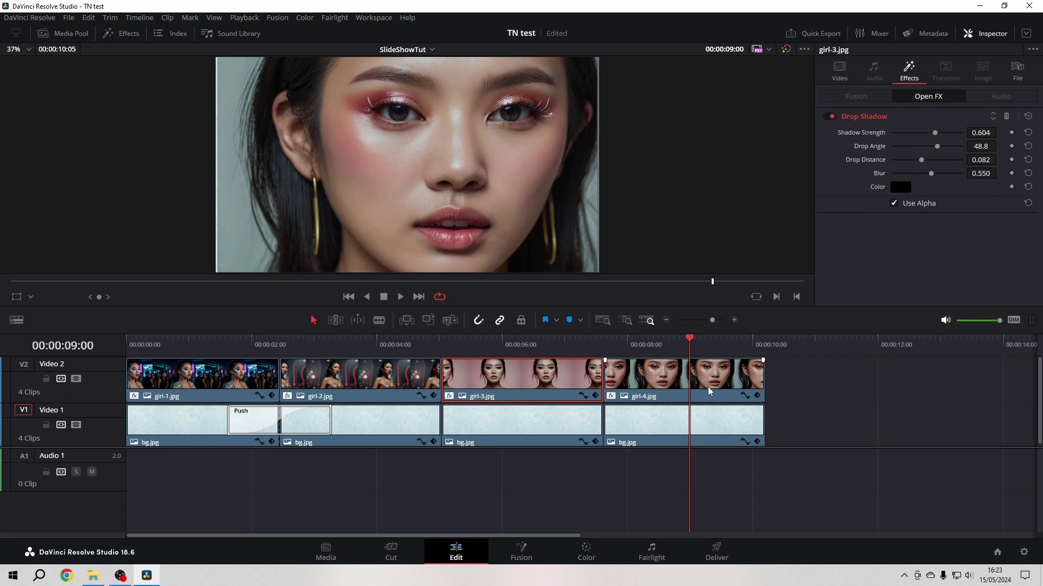
left_click_drag(918, 109, 895, 109)
left_click_drag(981, 136, 1005, 133)
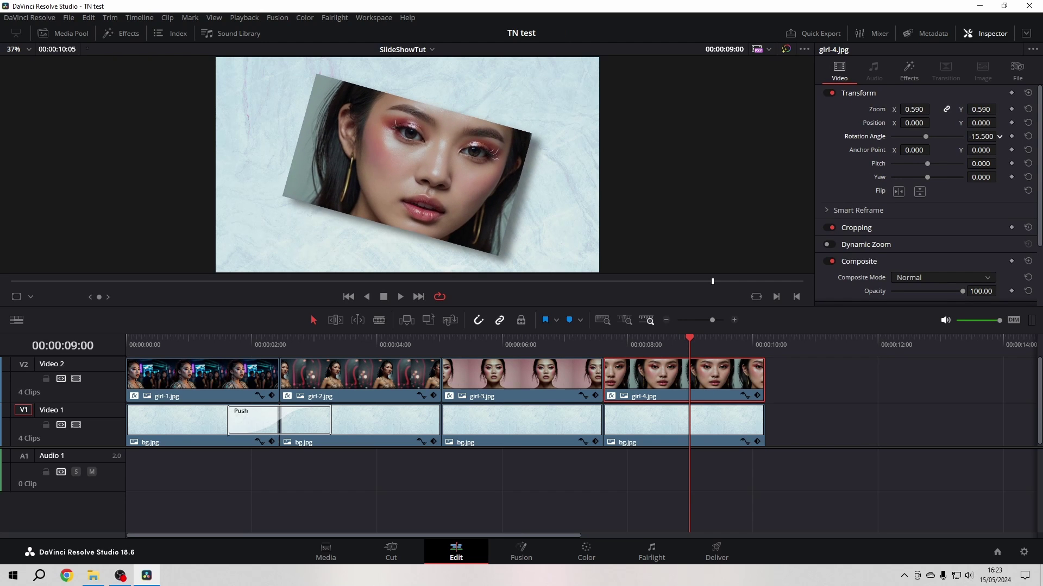
left_click(908, 69)
mouse_move(934, 146)
left_mouse_down()
mouse_move(914, 162)
mouse_move(923, 163)
left_mouse_up()
left_click(838, 69)
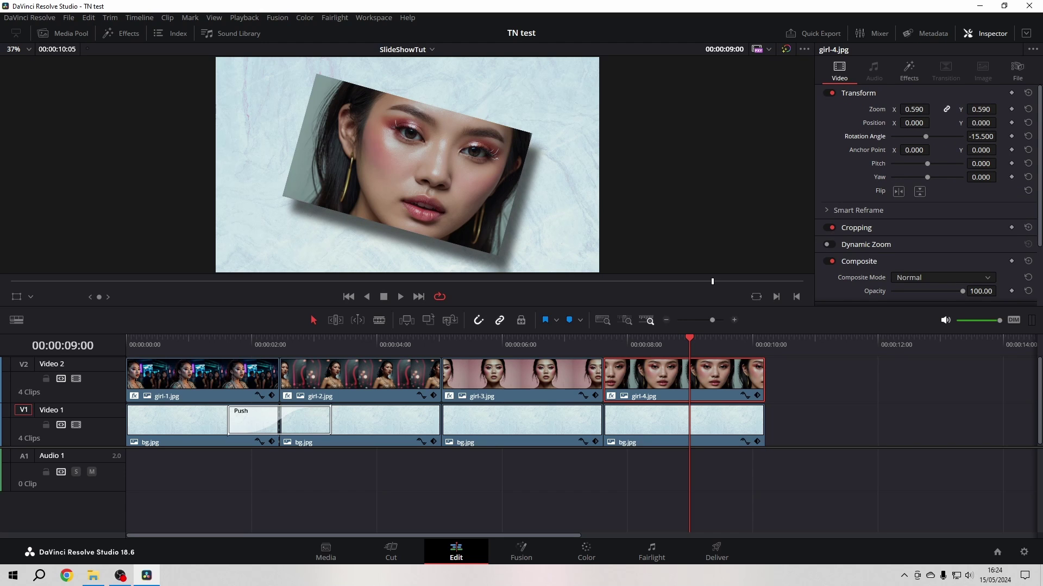
left_click_drag(981, 123, 994, 123)
left_click(150, 339)
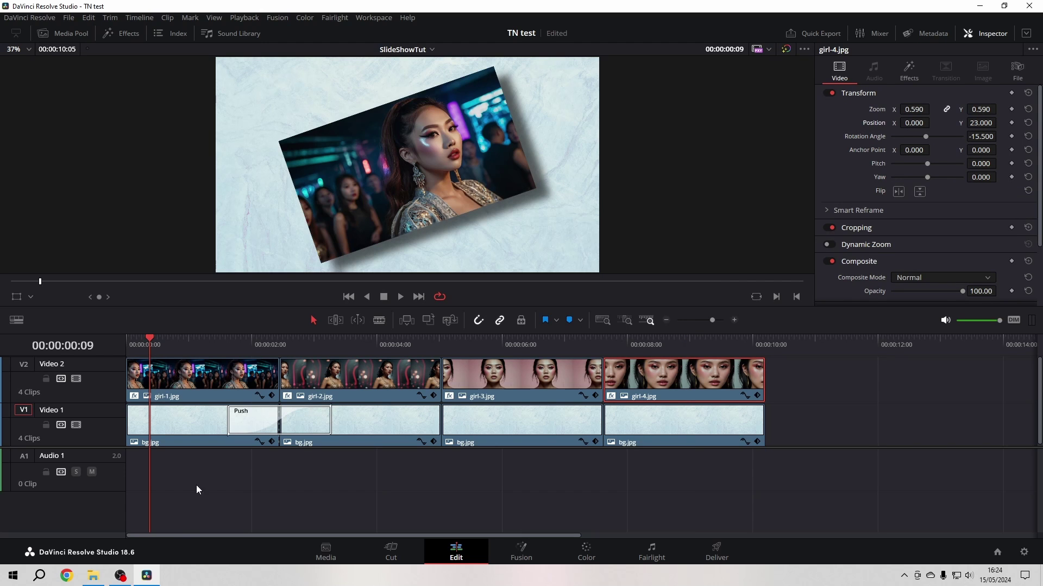
left_click(195, 371)
- Open the girl-1 clip in the Fusion page
right_click(196, 371)
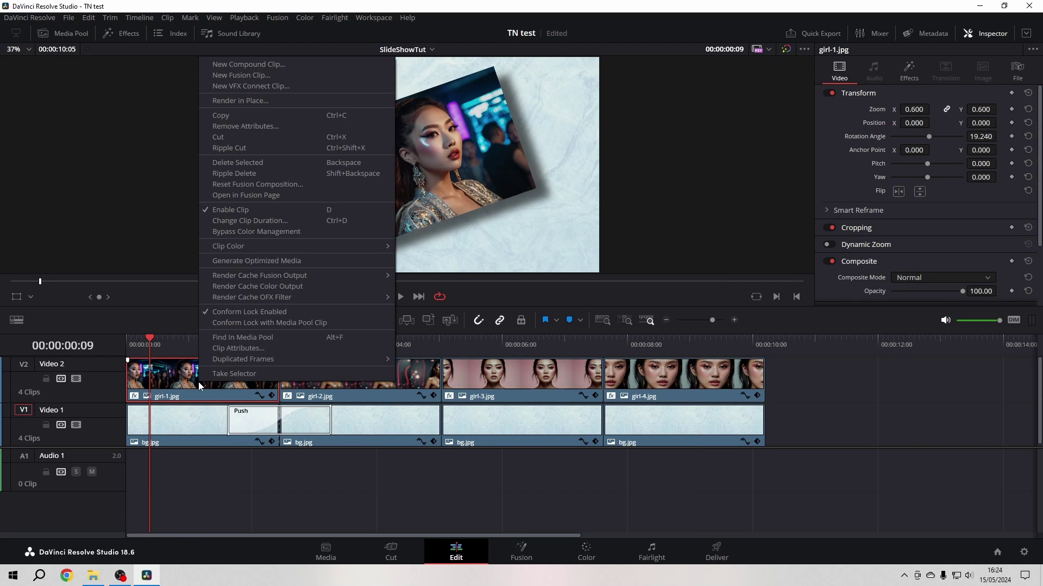
left_click(259, 195)
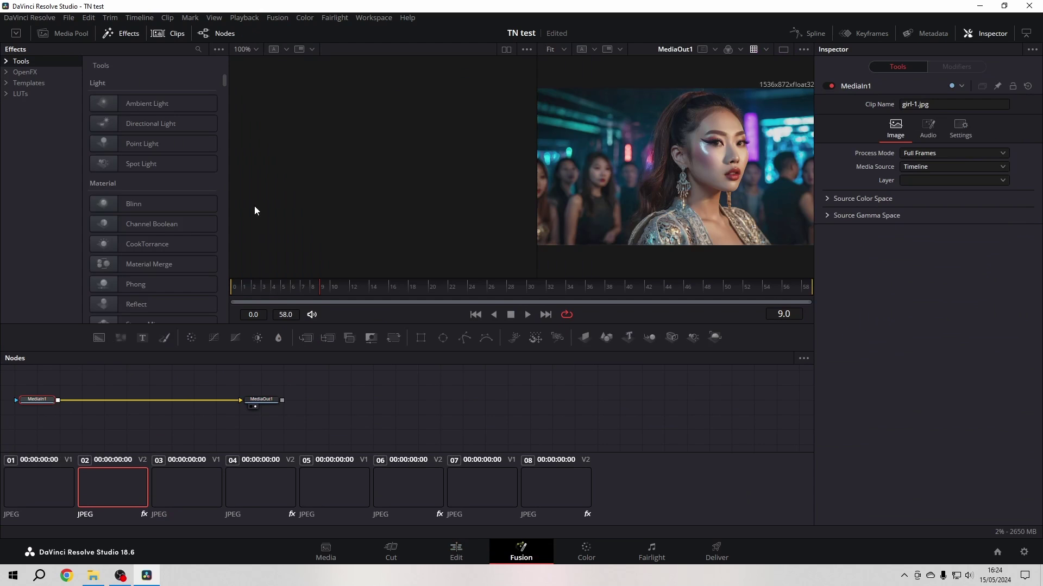
left_click(122, 36)
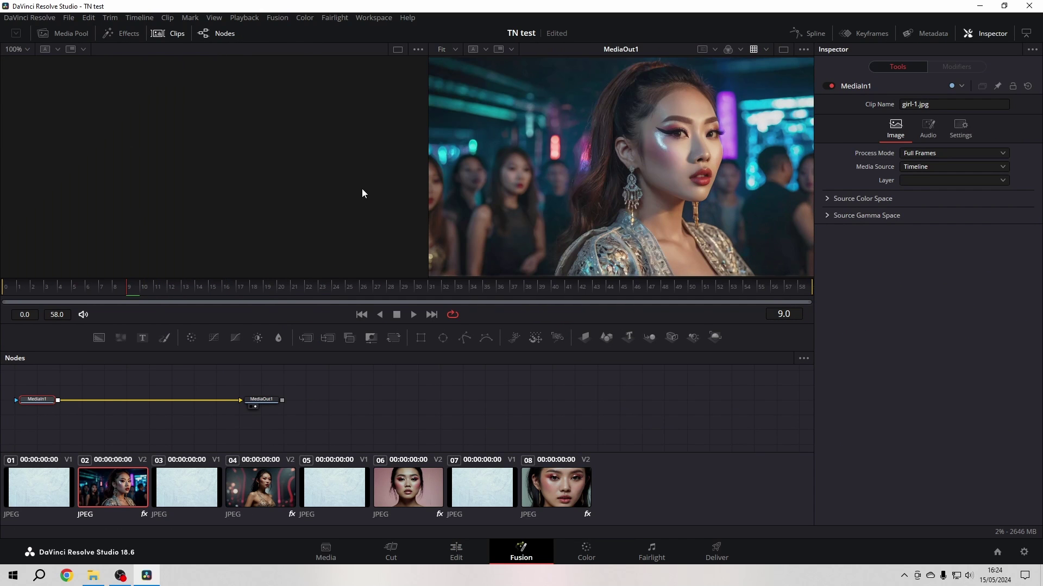
left_click(129, 35)
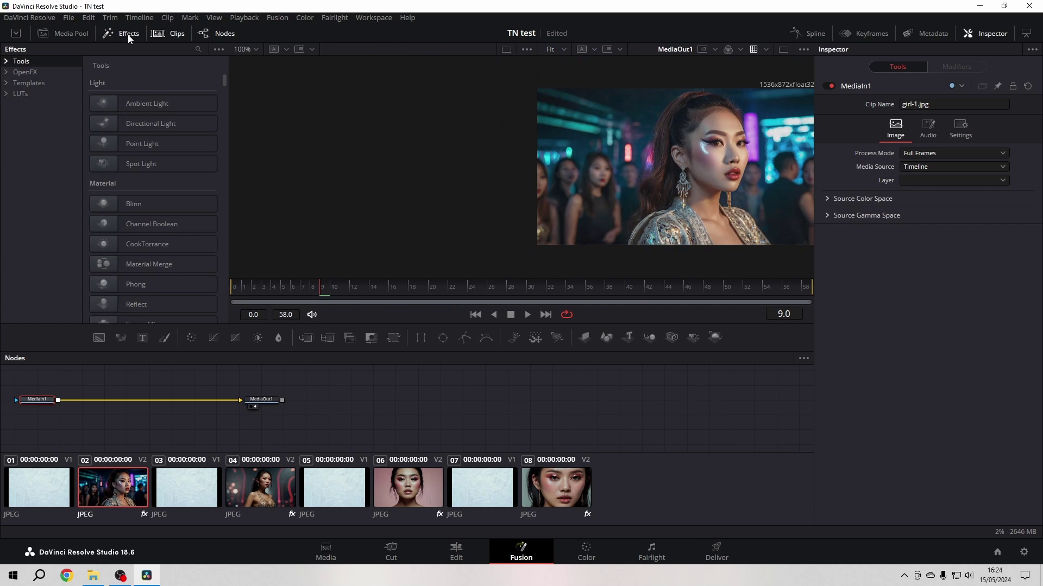
- Add a white Colored Border (width -0.038) to girl-1 from the Edit effect templates
left_click(8, 83)
left_click(45, 138)
double_click(129, 144)
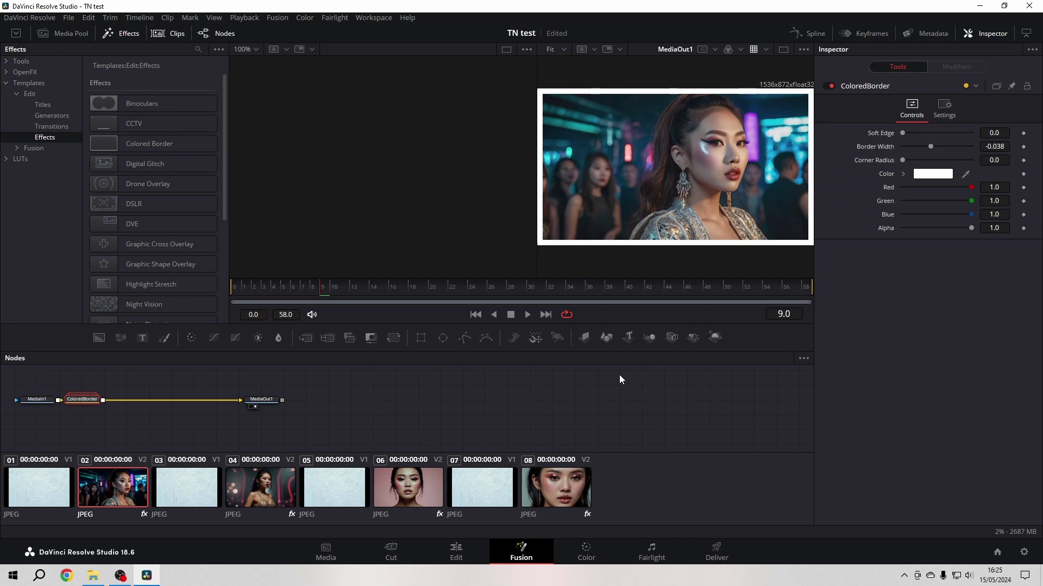
left_click(127, 36)
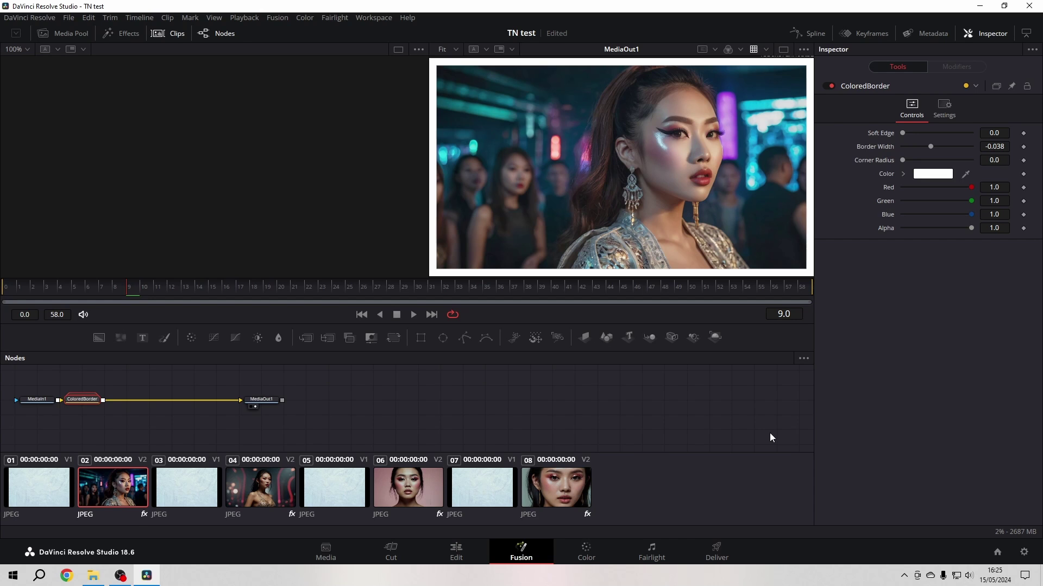
key("Down")
- Paste the bordered composition over girl-2, girl-3 and girl-4, overwriting theirs, and return to the Edit page
left_click(171, 34)
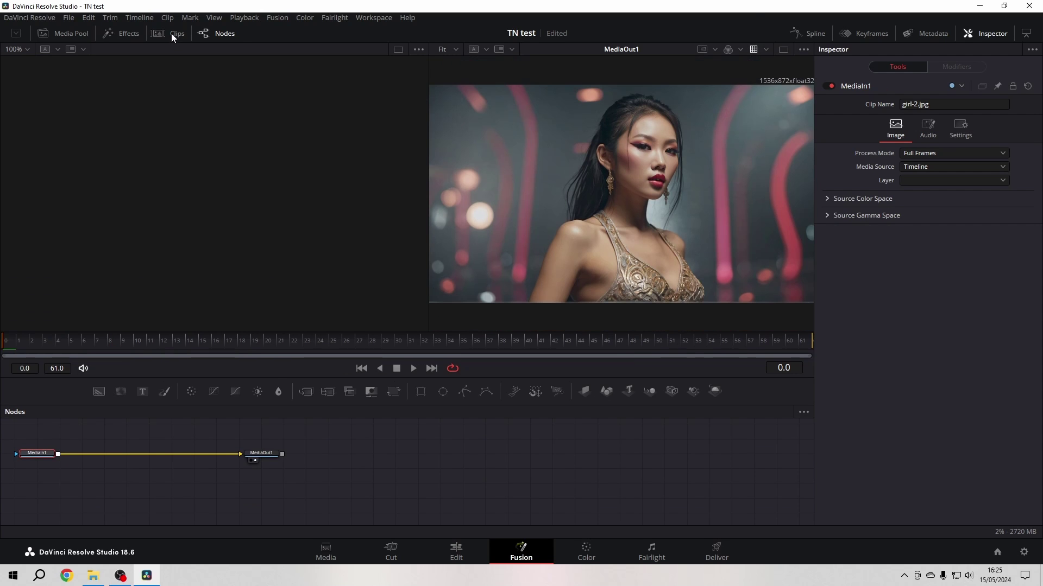
left_click(171, 33)
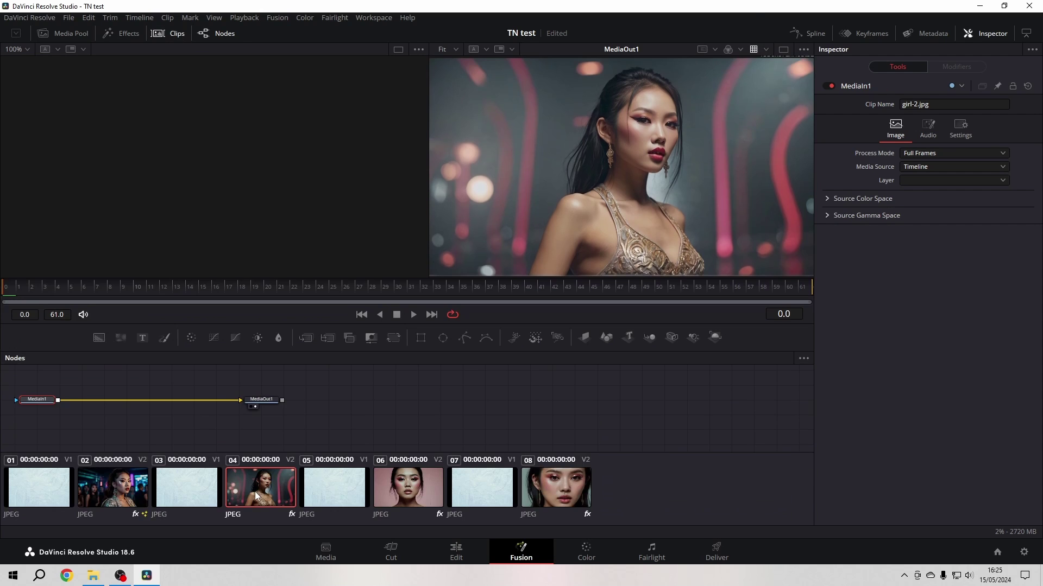
left_click(408, 490)
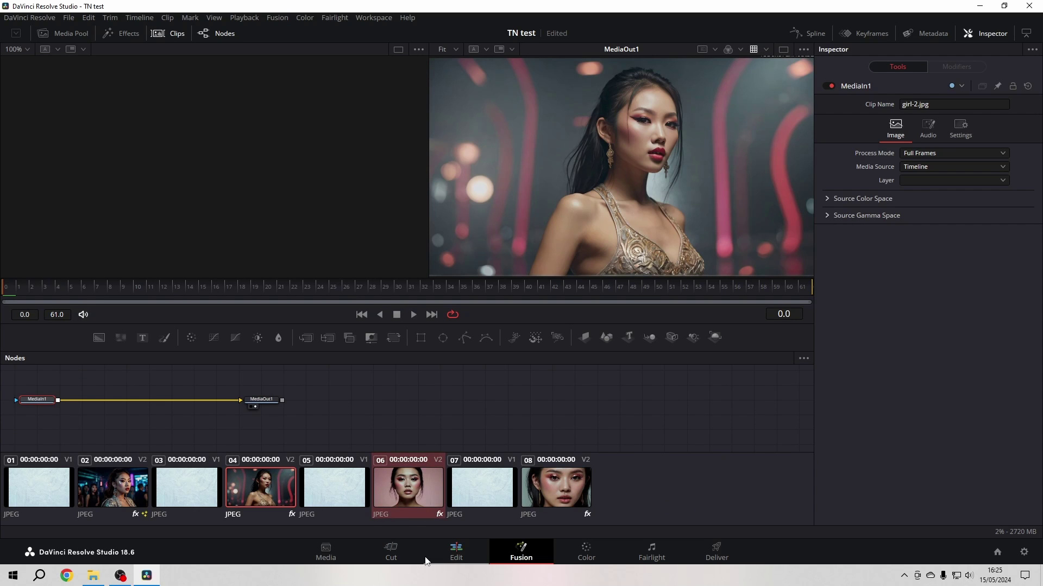
left_click(563, 494, "ctrl")
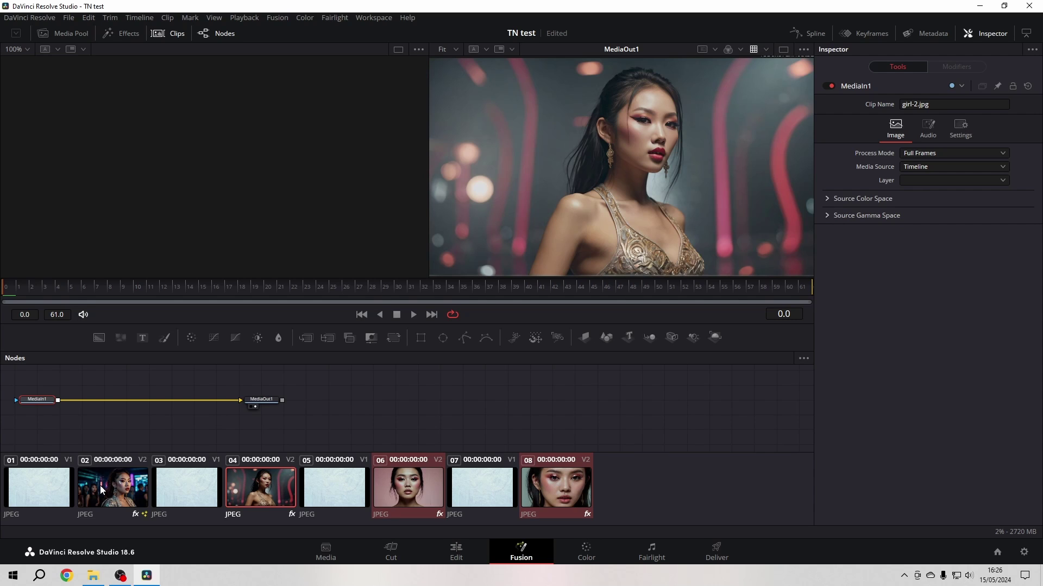
key("ctrl+v")
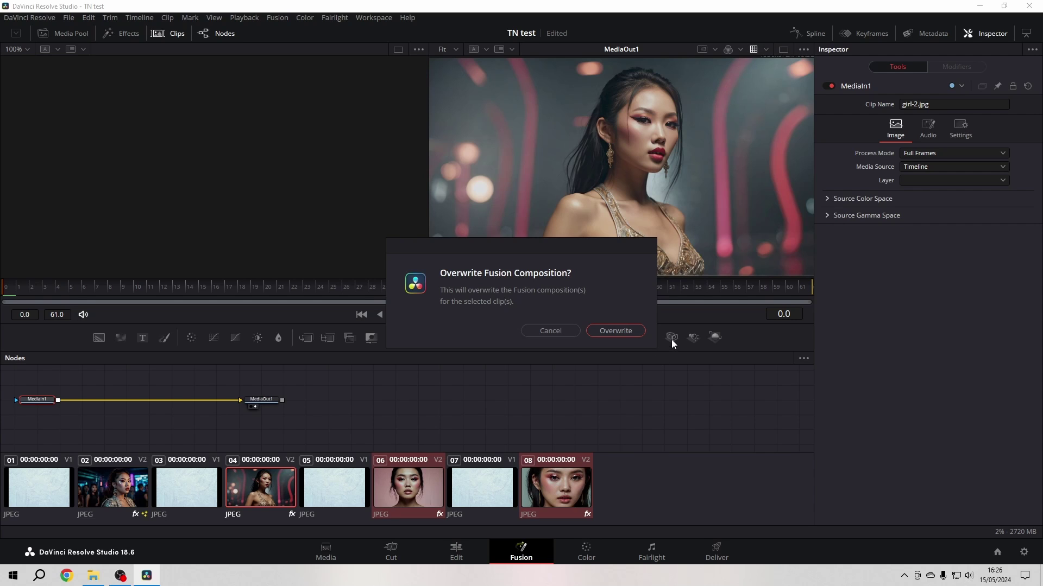
left_click(634, 334)
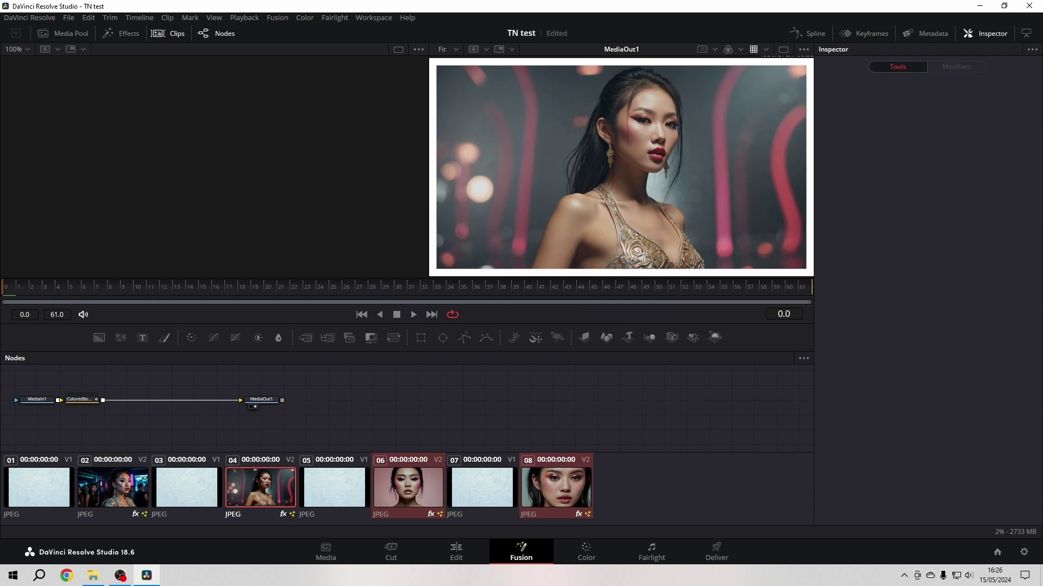
left_click(461, 552)
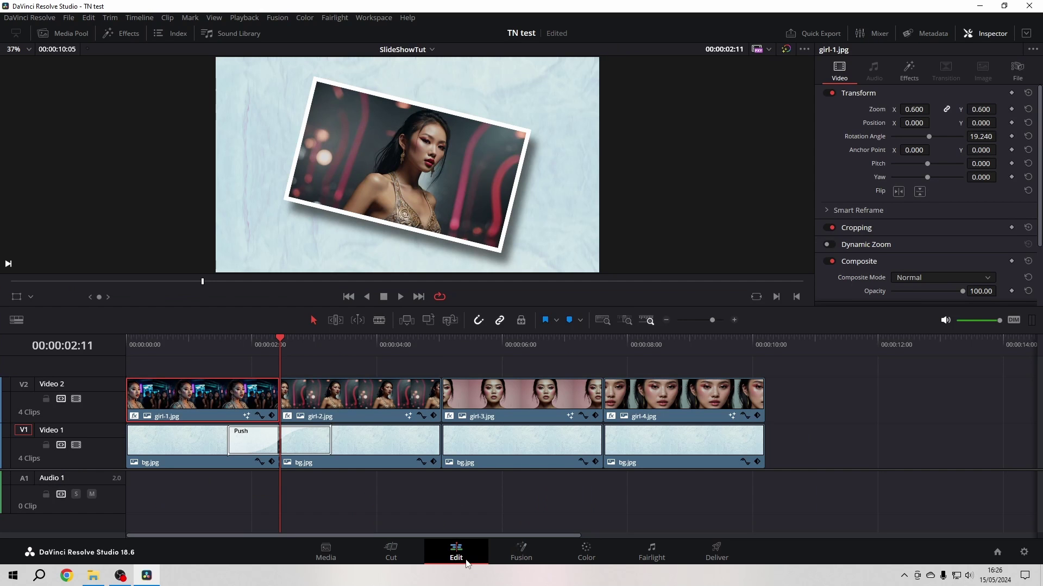
- Copy the background Push transition onto the girl-1/girl-2 photo-track cut
left_click_drag(235, 347, 227, 387)
mouse_move(147, 576)
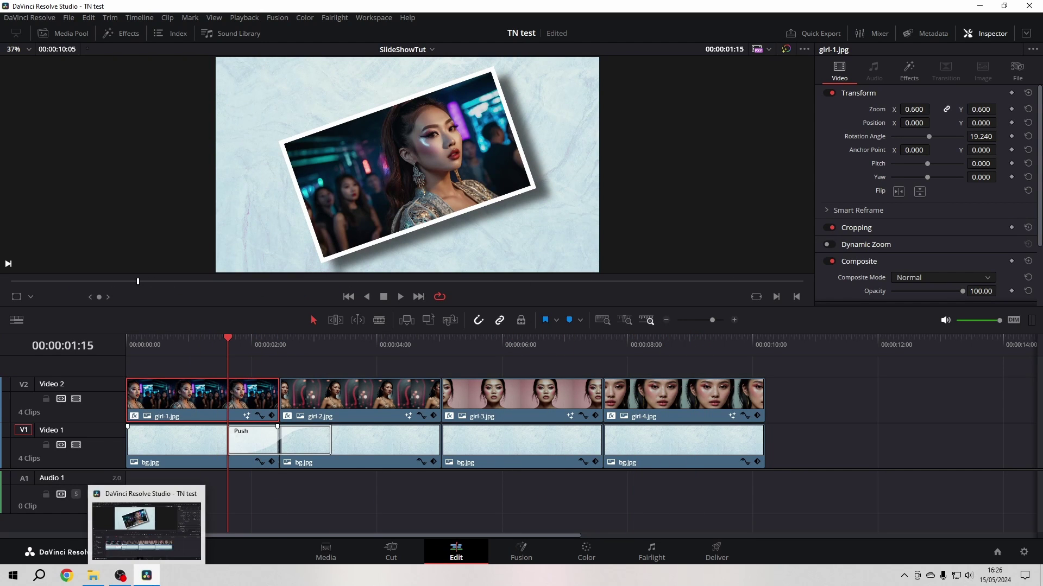
left_click(261, 444)
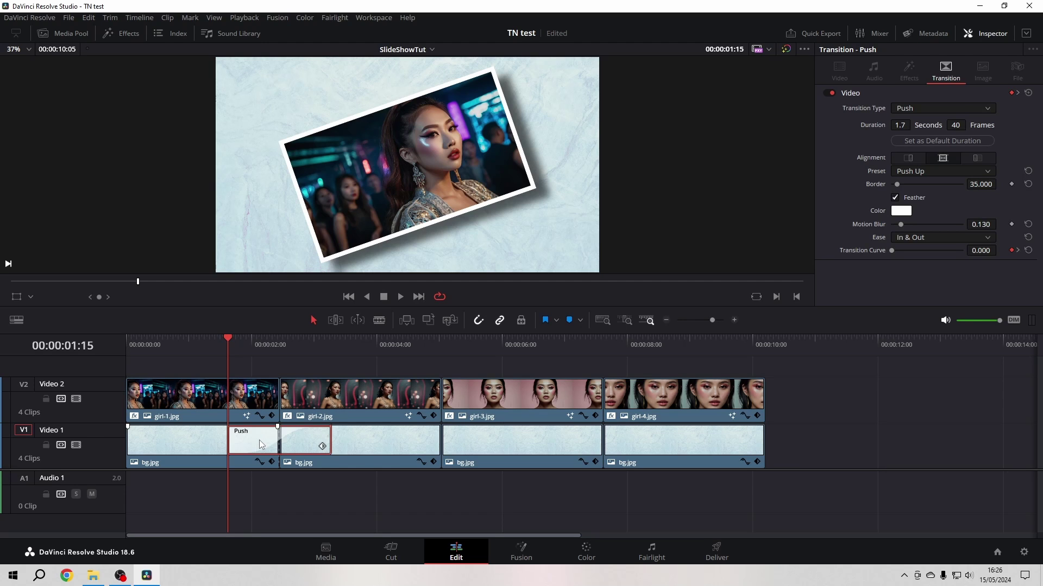
left_click_drag(262, 429, 276, 402)
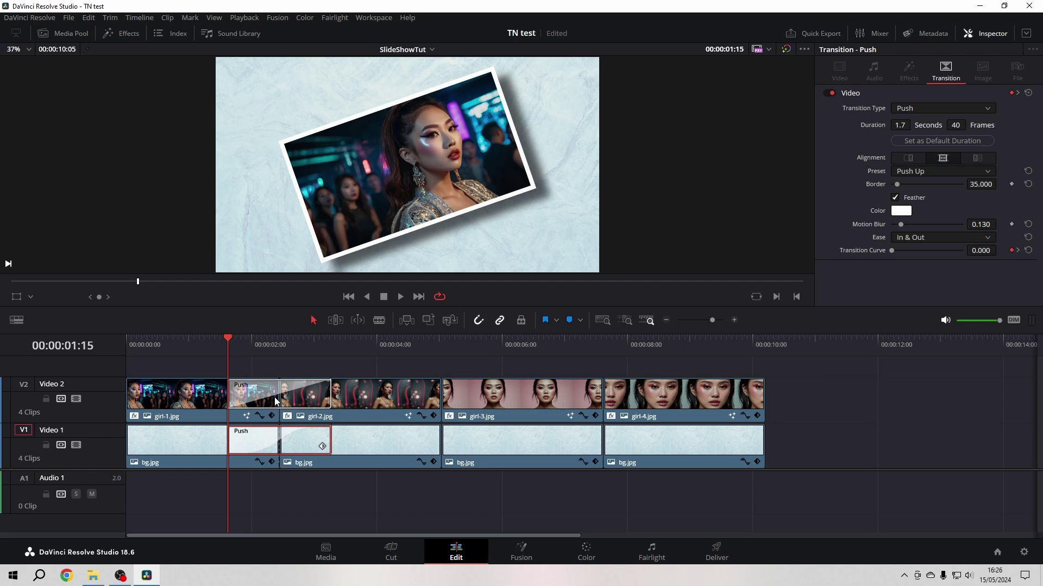
- Play back the first Push transitions to check them
left_click(194, 342)
key("space")
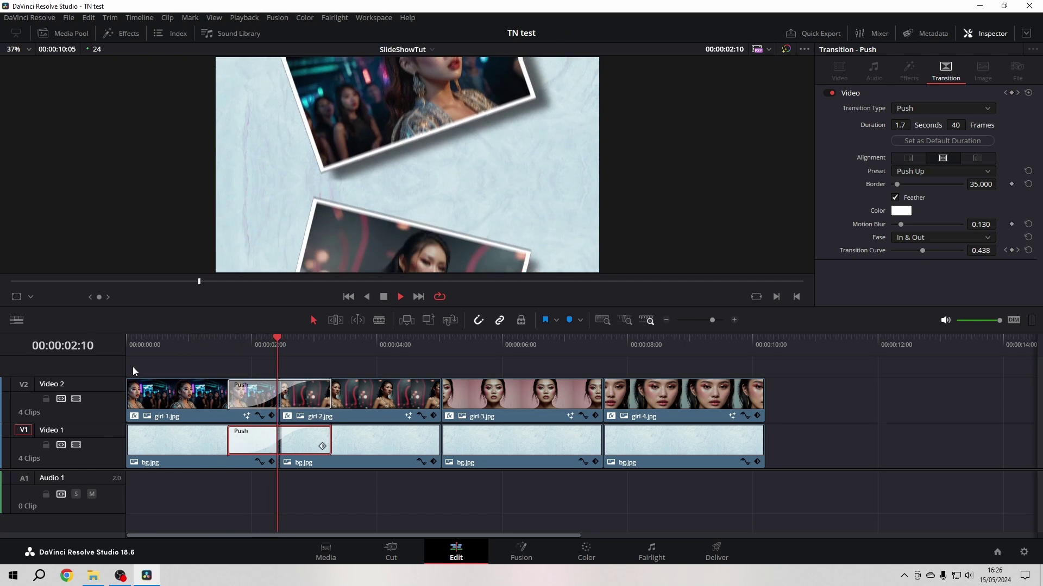
key("space")
left_click(184, 347)
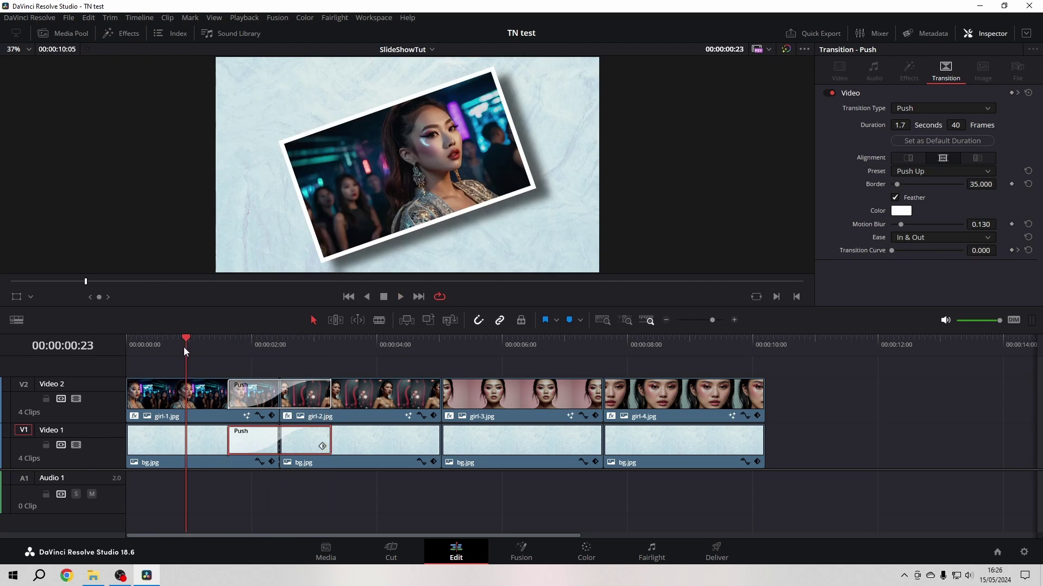
key("space")
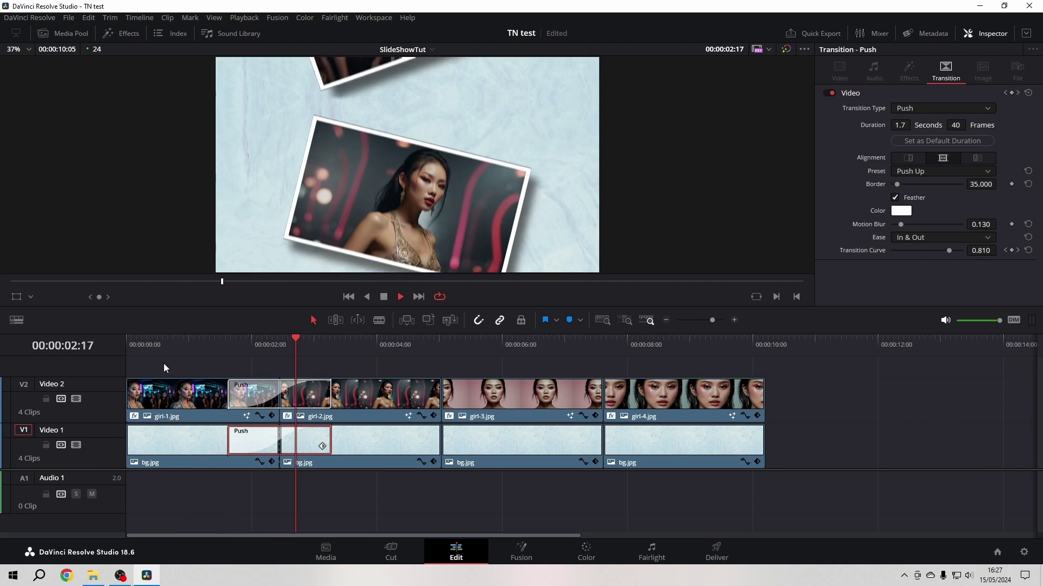
left_click(191, 345)
key("space")
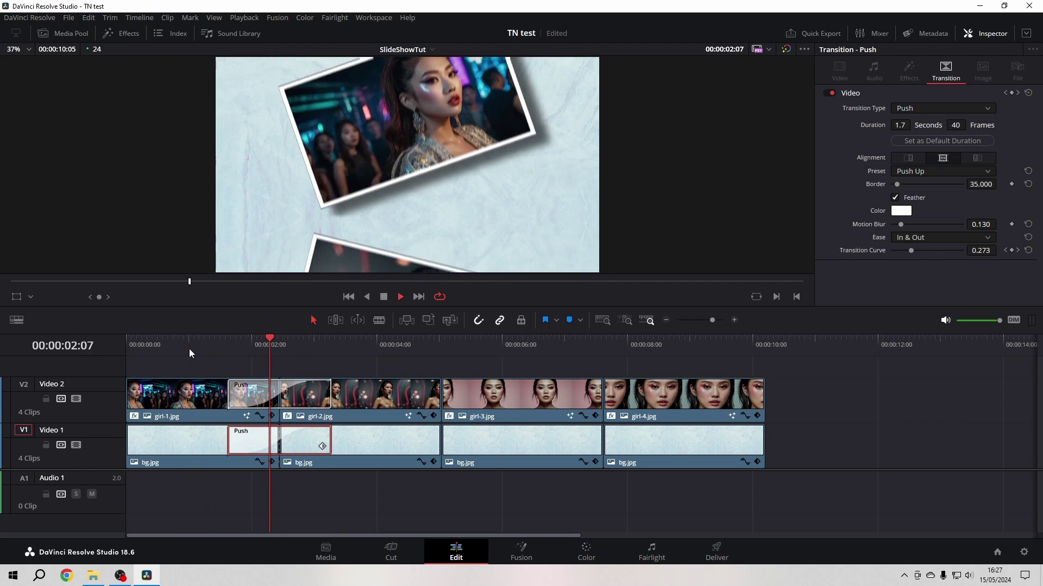
key("space")
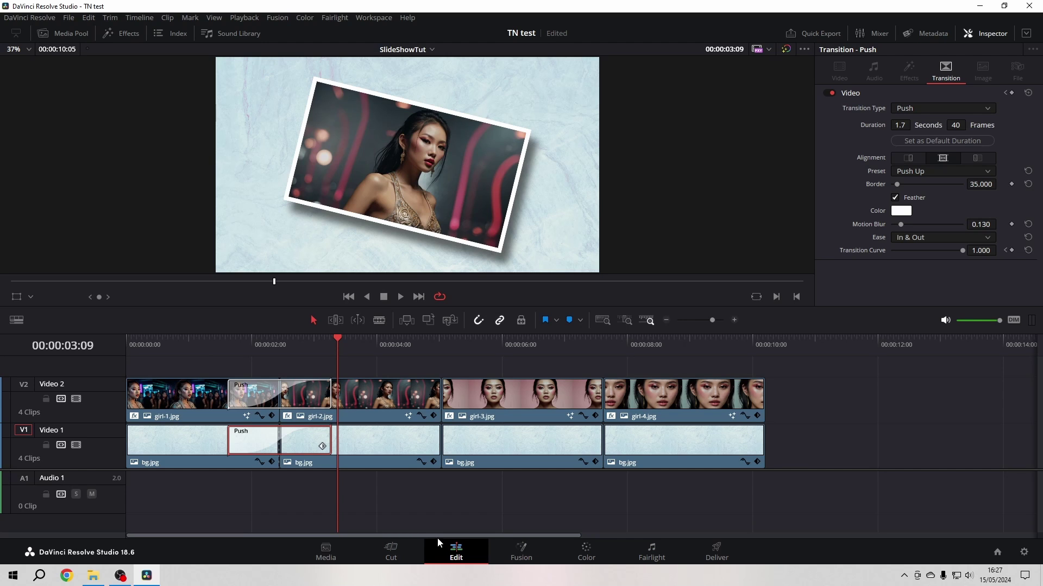
- Place a Push transition at the second background cut and set its preset to Push Right
key("Down")
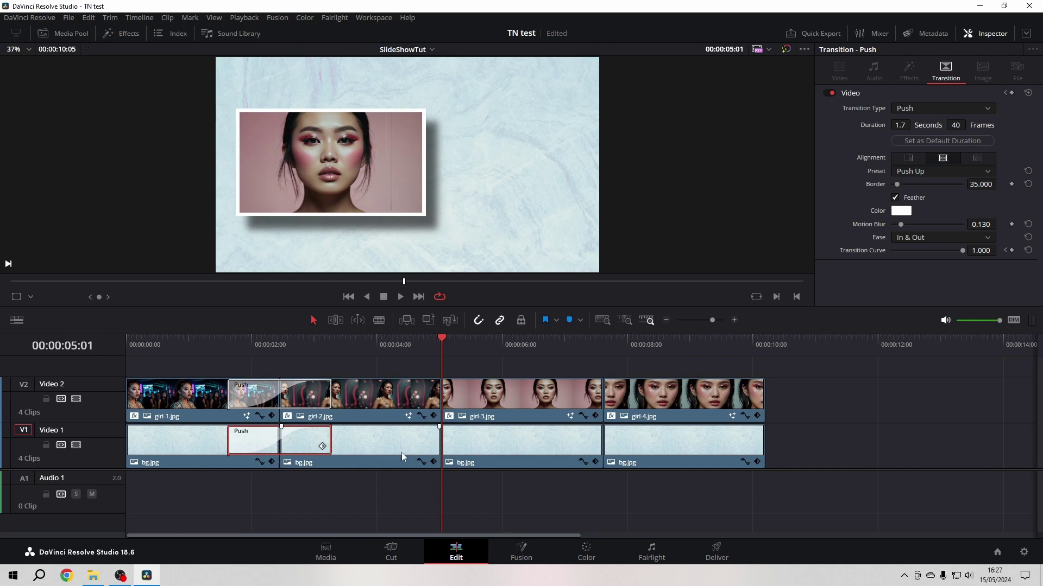
scroll(428, 383, "right", 3)
left_click(332, 337)
left_click_drag(333, 339, 340, 338)
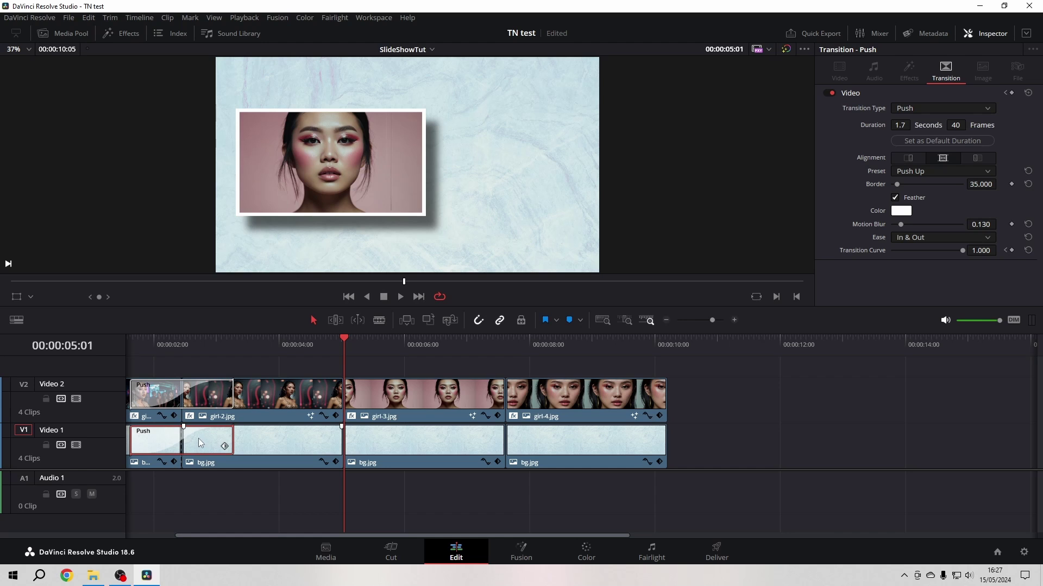
left_click_drag(207, 445, 361, 443)
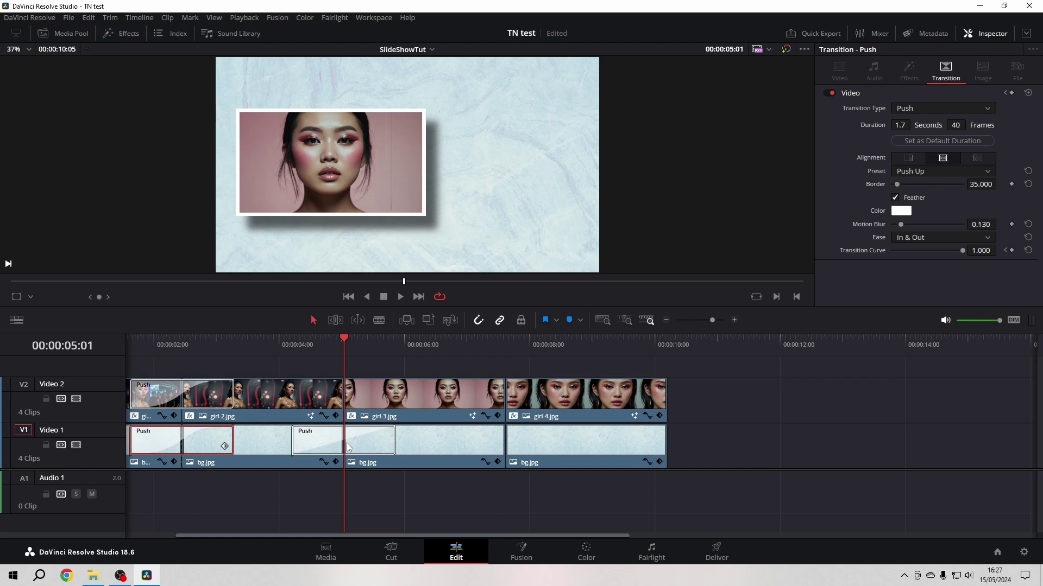
left_click(361, 441)
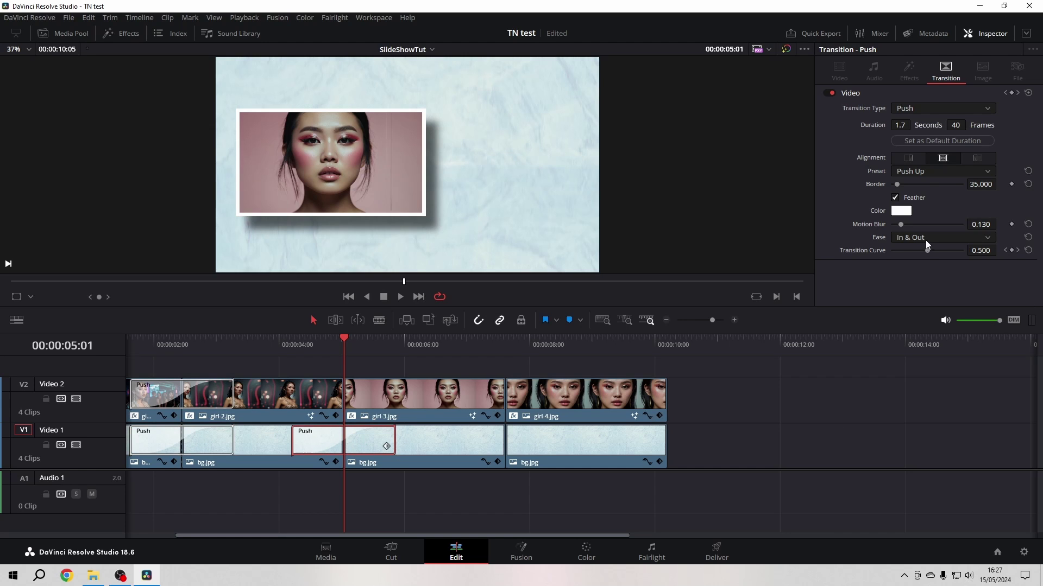
left_click(929, 173)
left_click(921, 199)
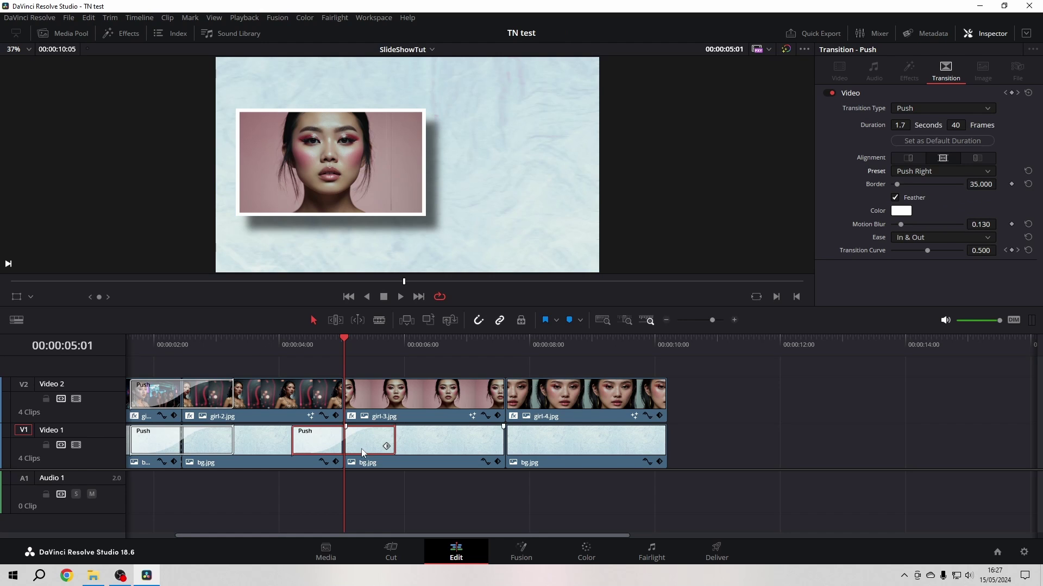
- Copy the Push Right transition onto the girl-2/girl-3 photo cut and preview it
left_click_drag(364, 446, 352, 415)
left_click(363, 398)
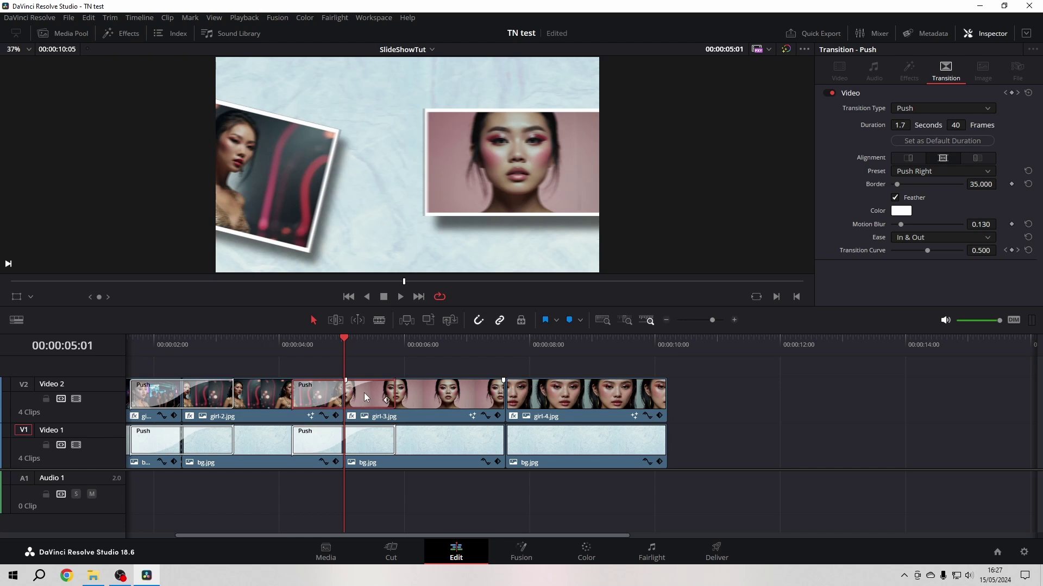
left_click(264, 343)
key("space")
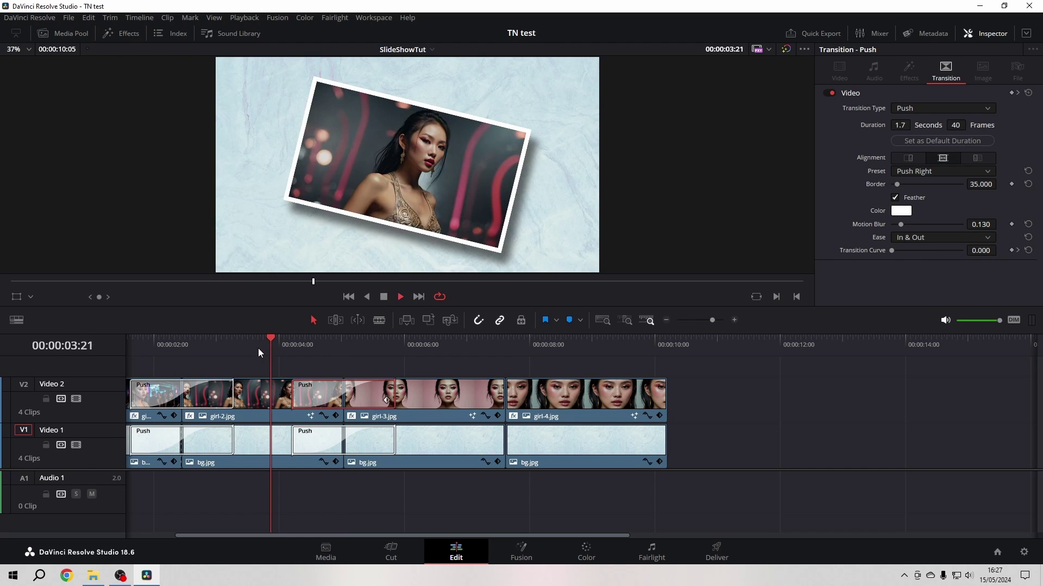
key("space")
left_click(360, 449)
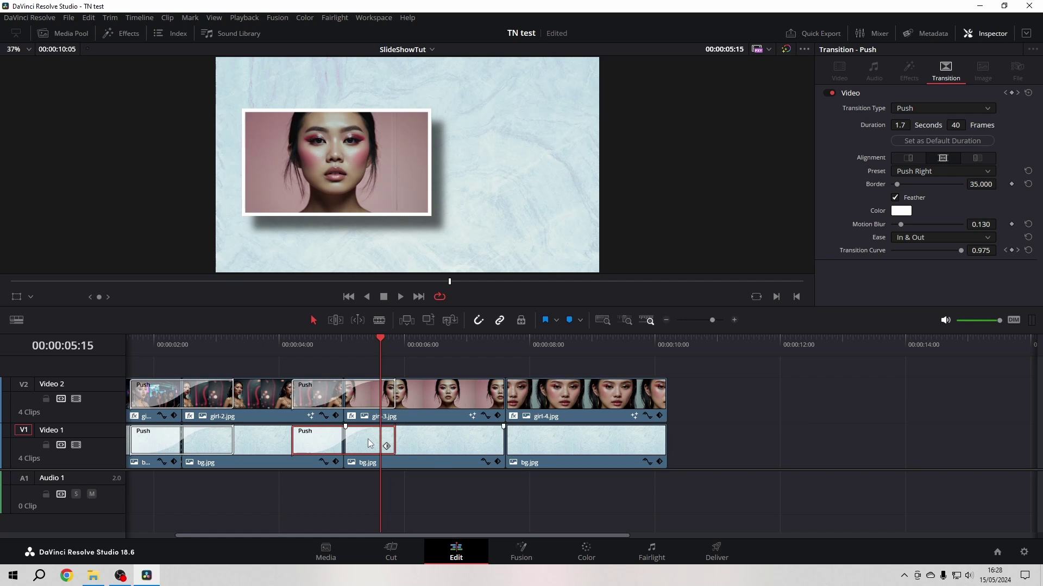
- Paste a Push transition at the third background cut and set it to Push Down
left_click(504, 454)
key("ctrl+v")
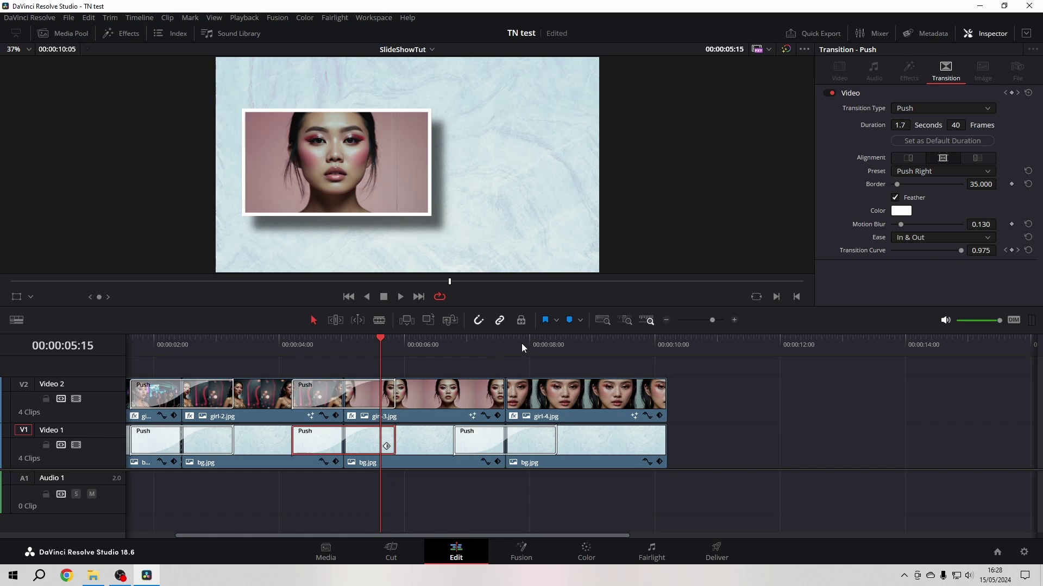
left_click(525, 450)
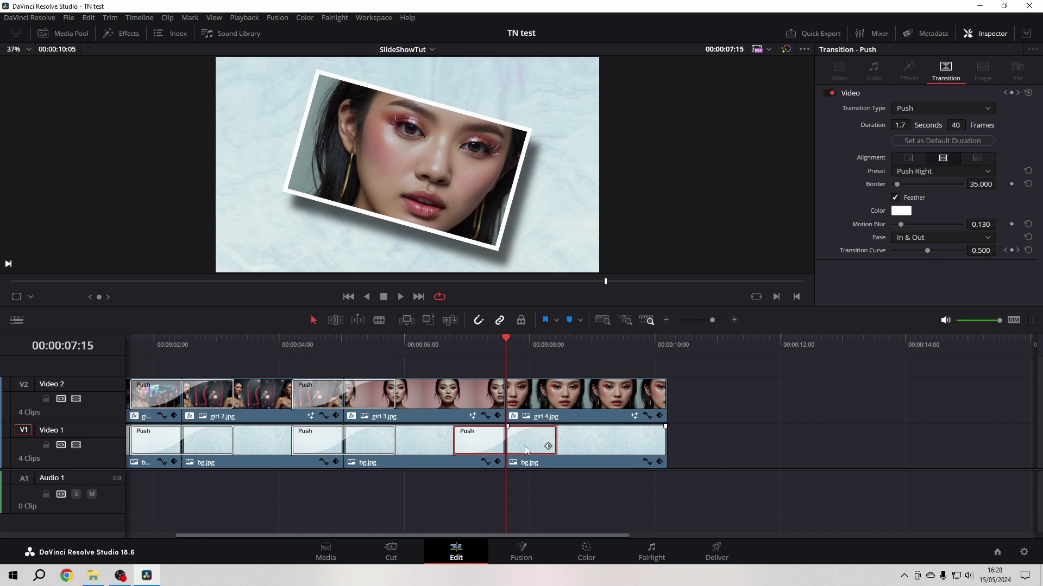
left_click(951, 171)
left_click(934, 220)
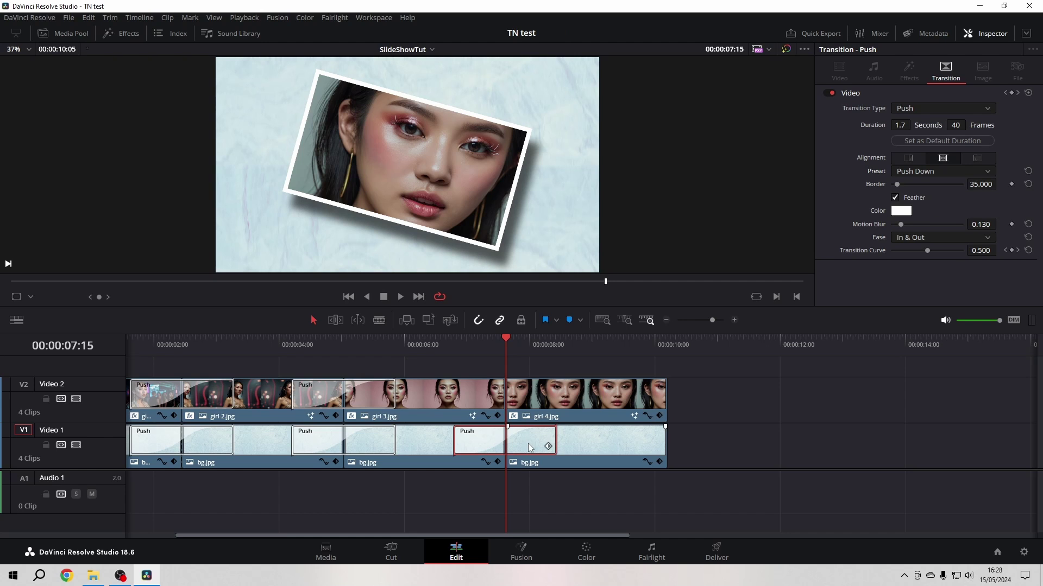
- Copy the Push Down transition to the girl-3/girl-4 photo cut and play it back
left_click_drag(528, 448, 506, 394)
left_click(453, 337)
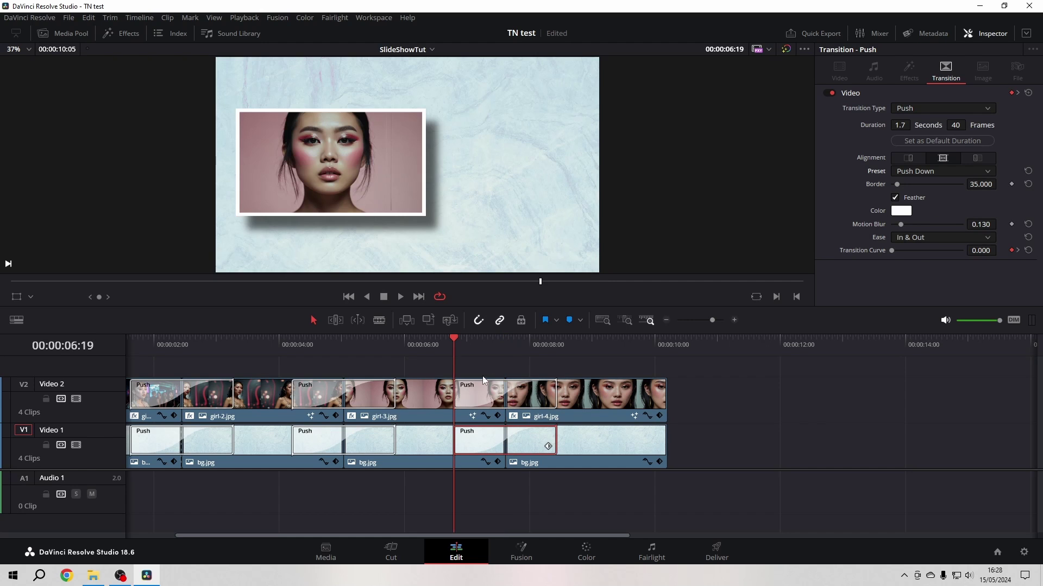
key("space")
key("space")
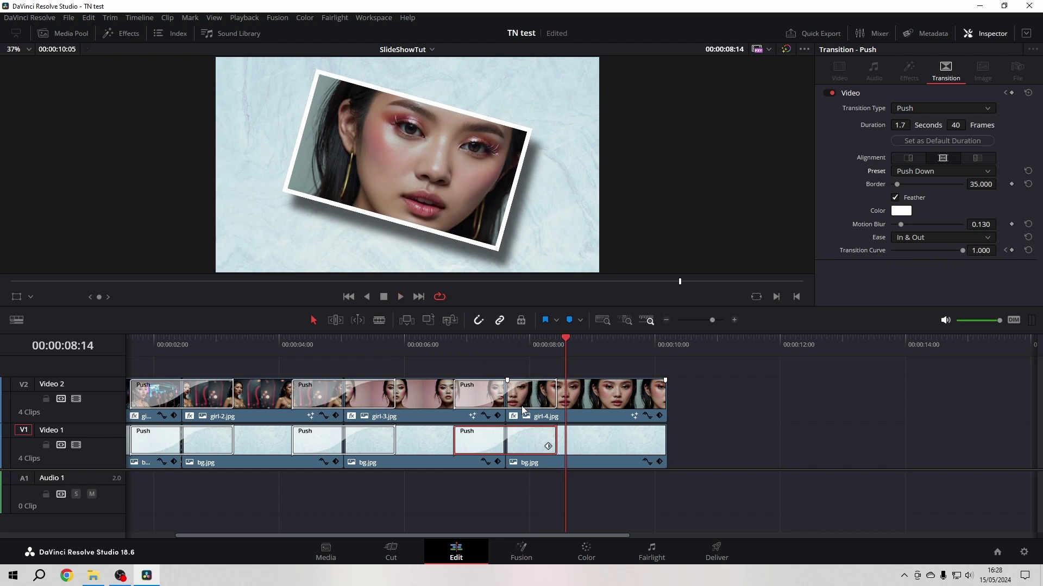
key("Home")
key("space")
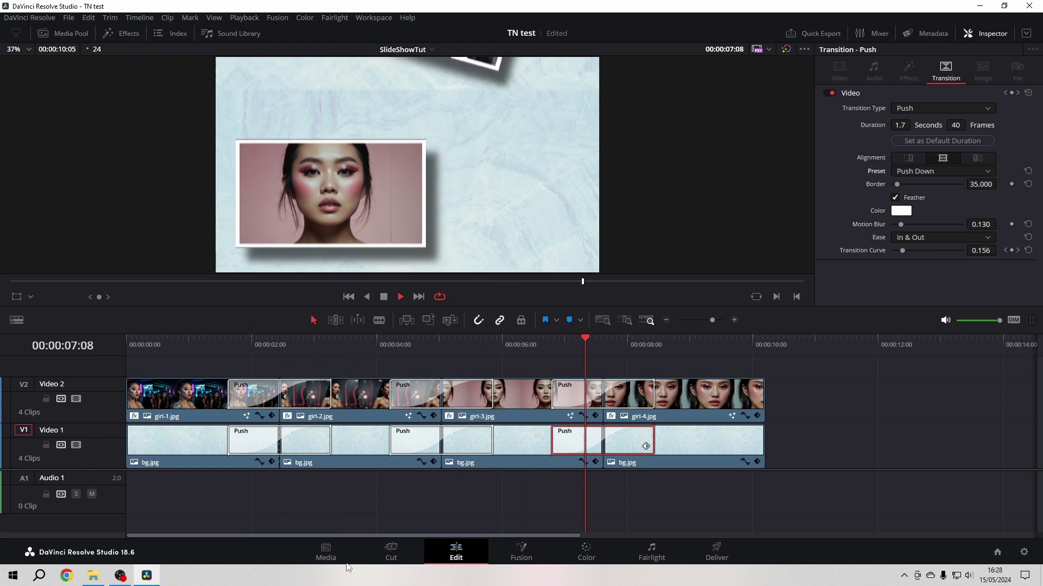
- Trim the three photo-track Push transitions to about 1.4, 1.3 and 1.4 seconds
key("space")
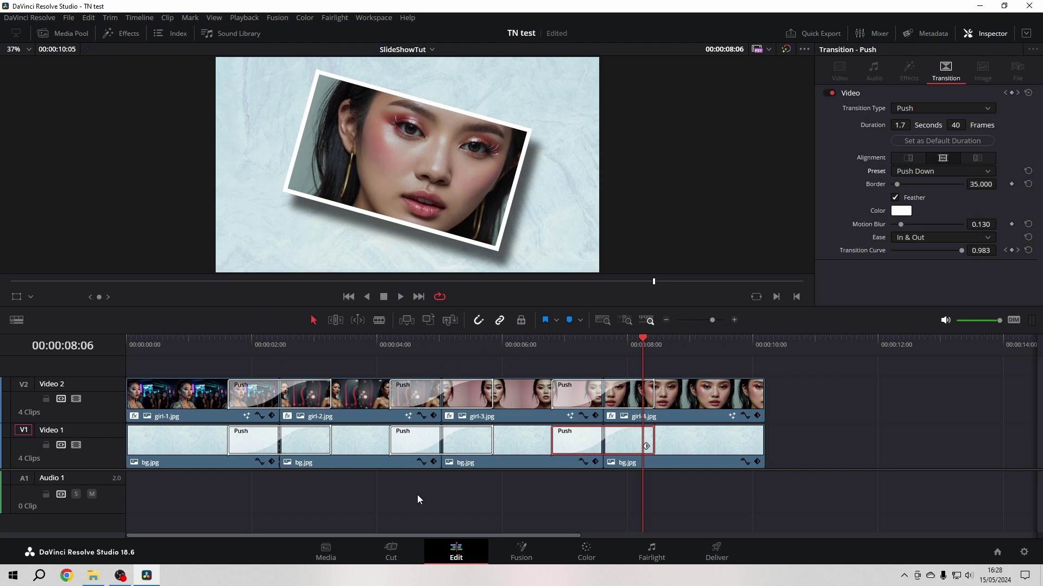
scroll(434, 502, "down", 2)
scroll(434, 501, "up", 4)
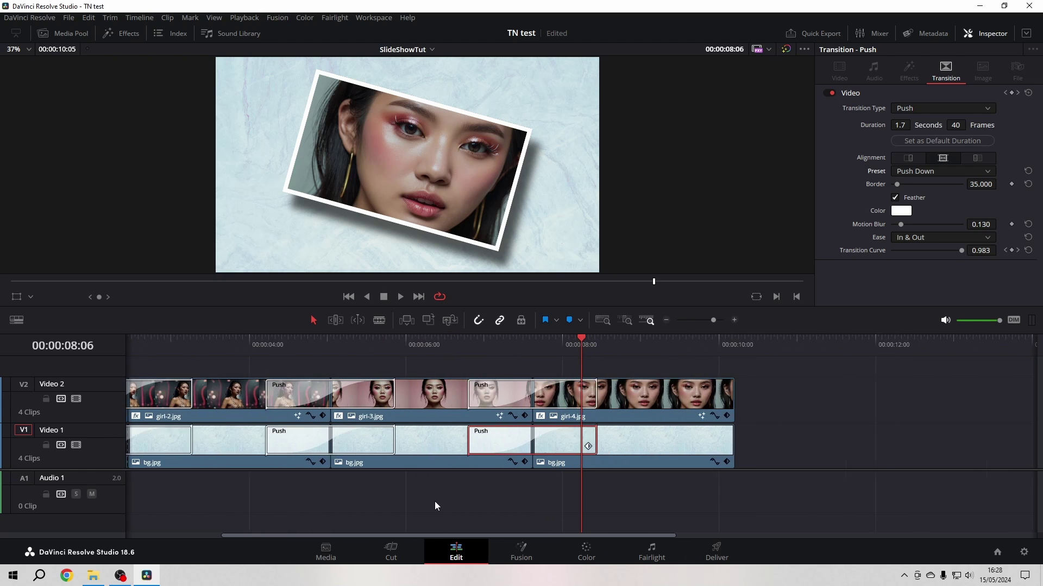
left_click_drag(500, 536, 350, 545)
left_click_drag(267, 401, 282, 401)
left_click_drag(490, 393, 504, 395)
left_click(713, 398)
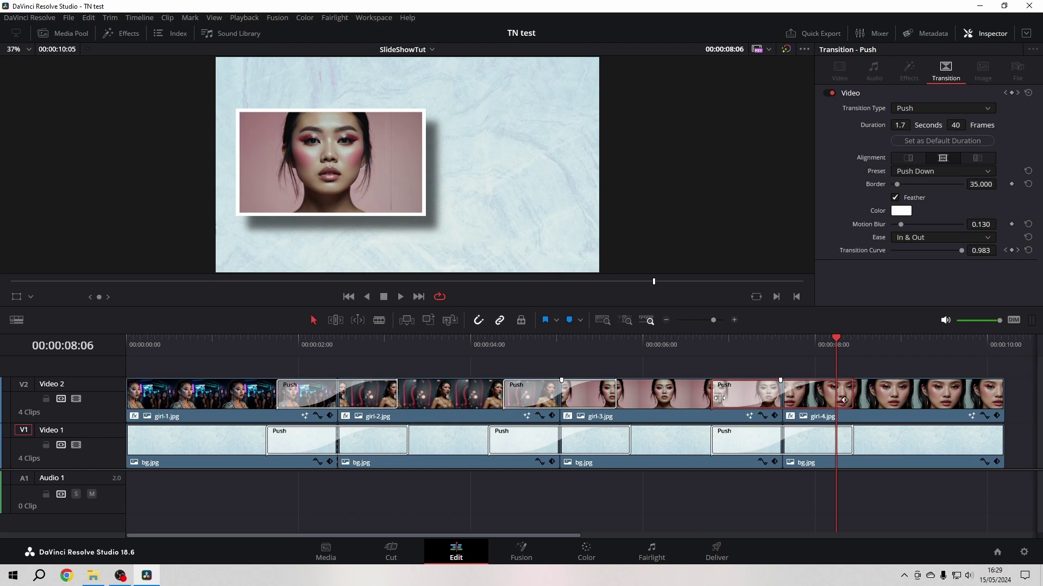
left_click_drag(721, 398, 725, 398)
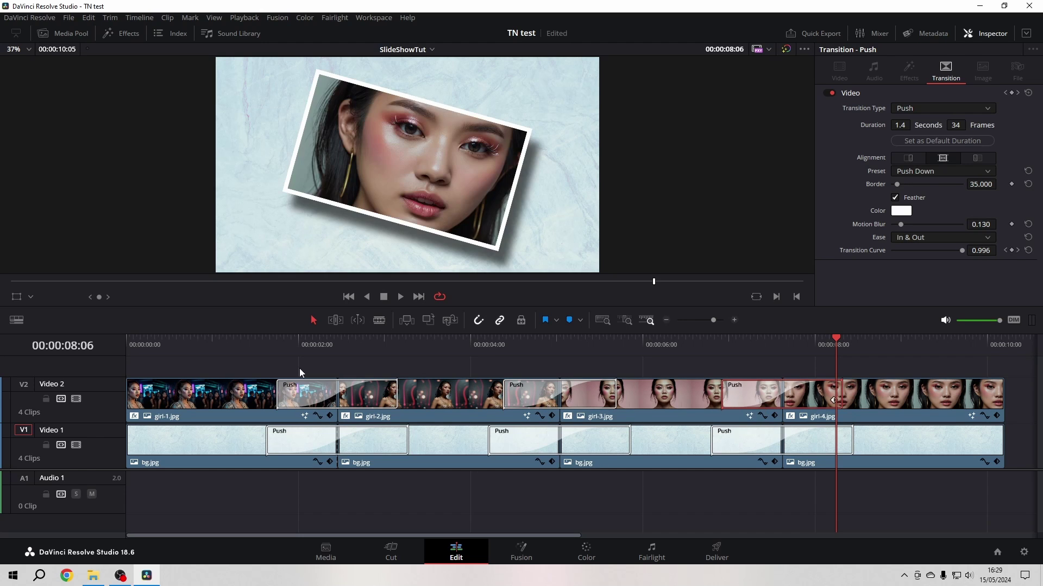
- Play the slideshow from the start to check the transitions and save the project
left_click(183, 345)
key("space")
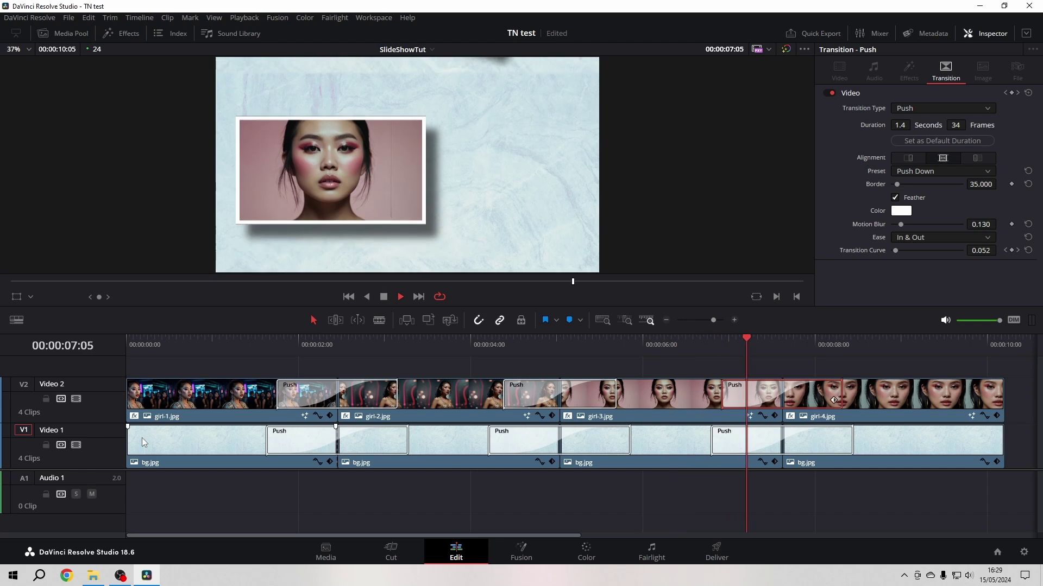
left_click(700, 359)
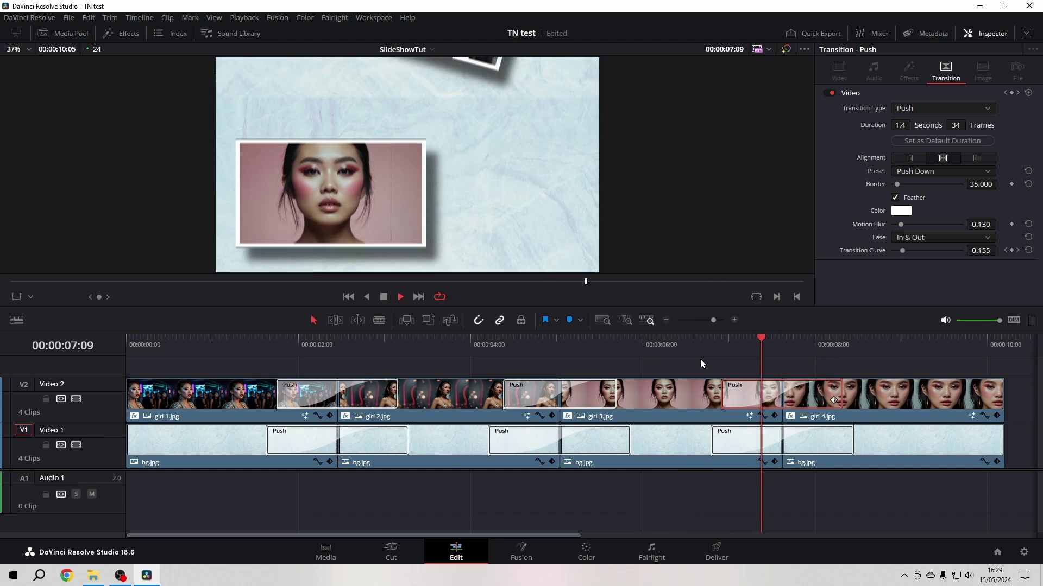
key("space")
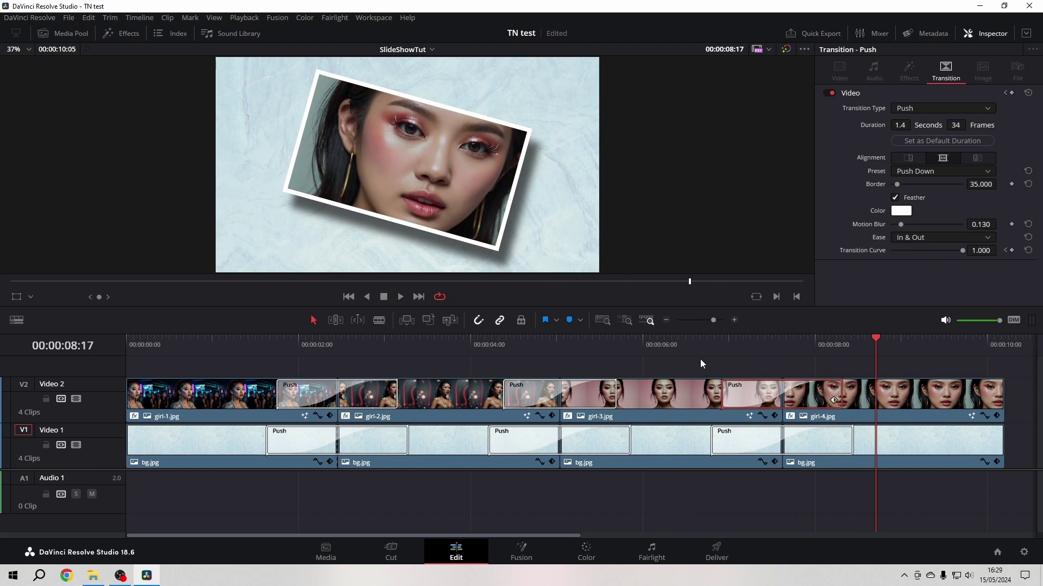
key("ctrl+s")
left_click(664, 350)
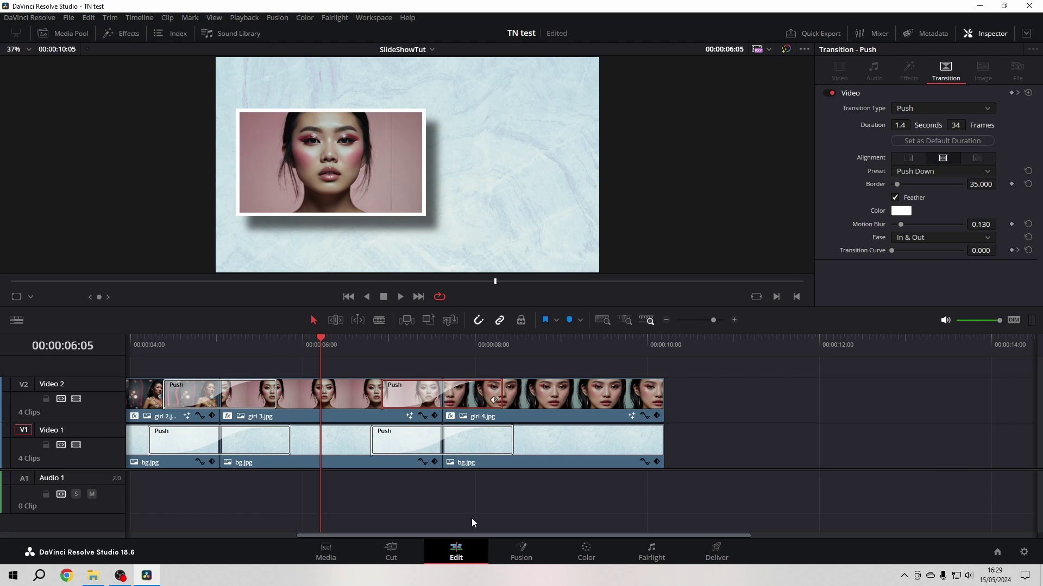
left_click_drag(526, 536, 432, 530)
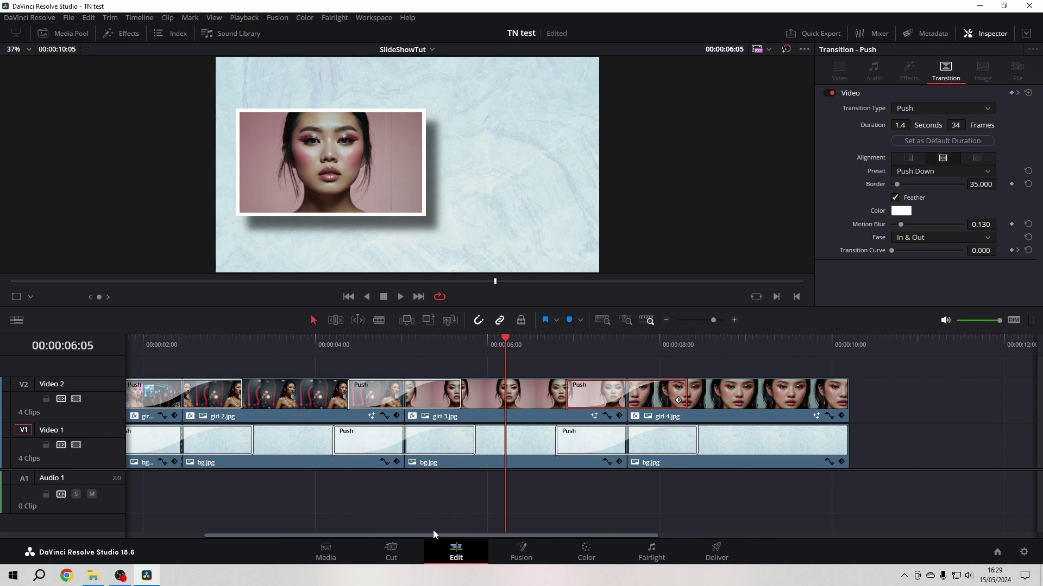
- Drop a Text+ title onto a new track above the photos and trim its end to girl-3's end
left_click(119, 33)
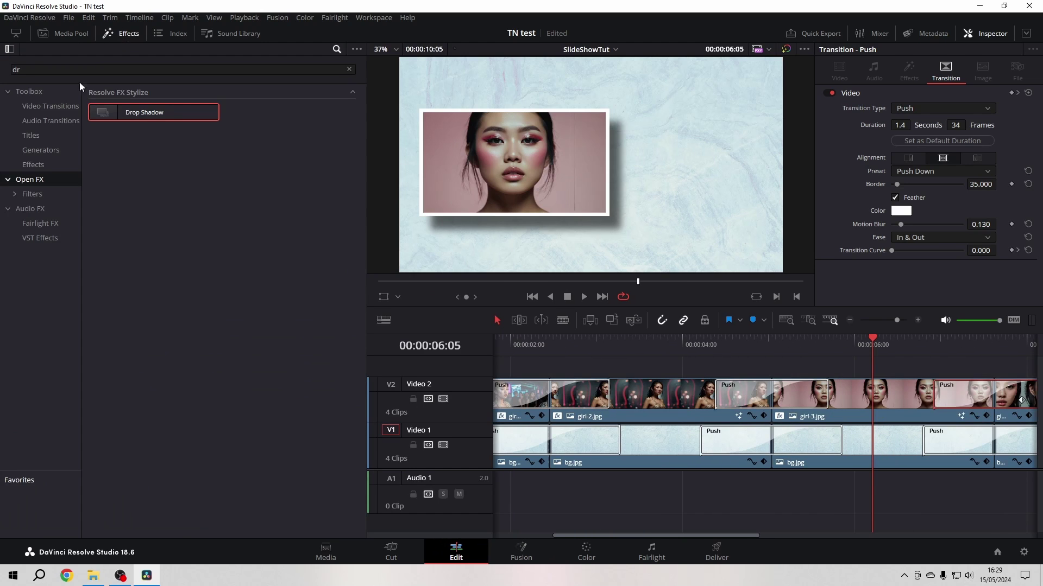
left_click(31, 136)
left_click(350, 70)
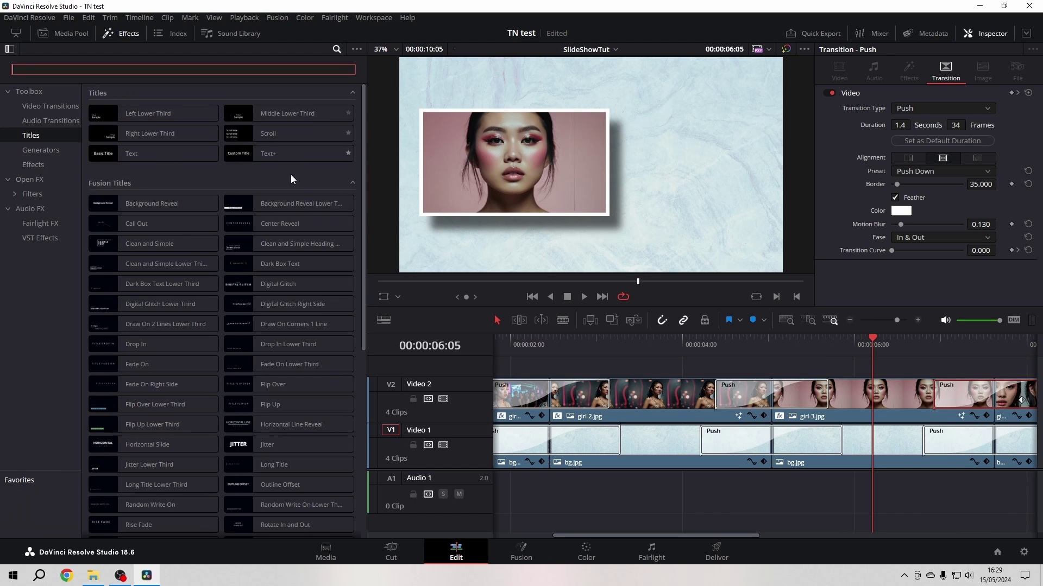
left_click_drag(266, 158, 773, 364)
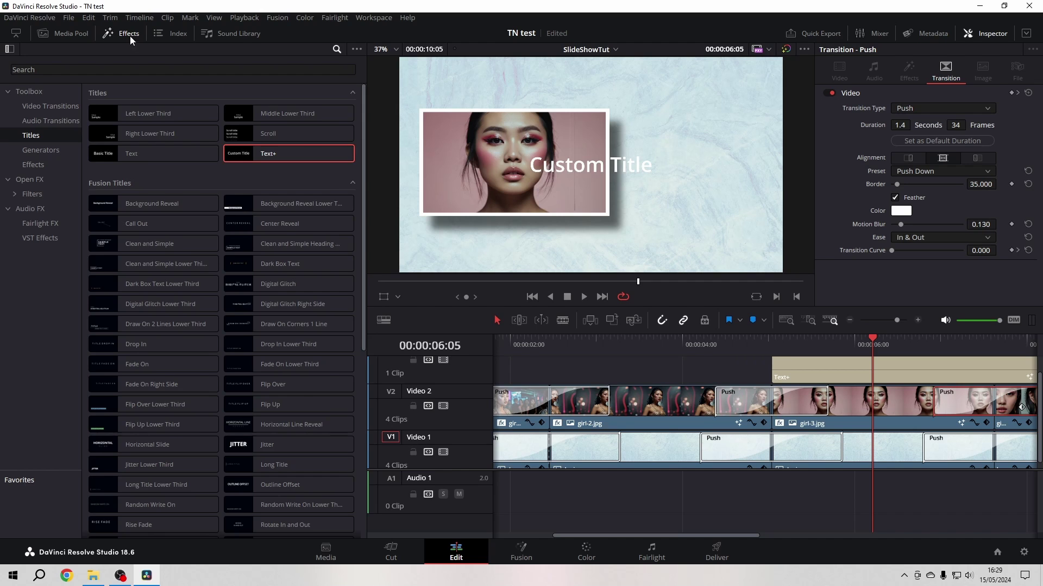
left_click(129, 36)
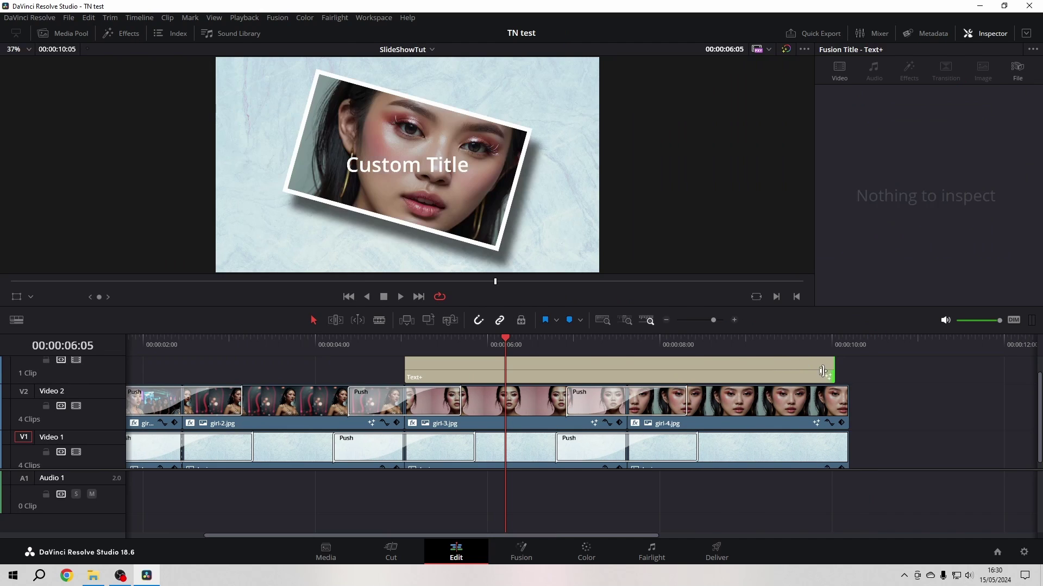
left_click_drag(822, 372, 623, 370)
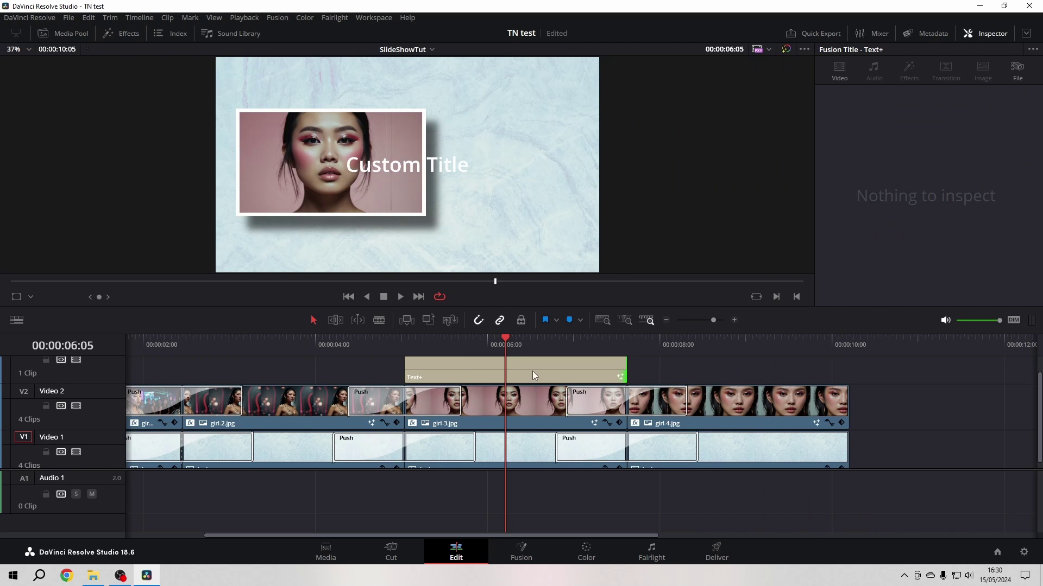
- Set the title's text colour to black (#000000)
left_click(533, 372)
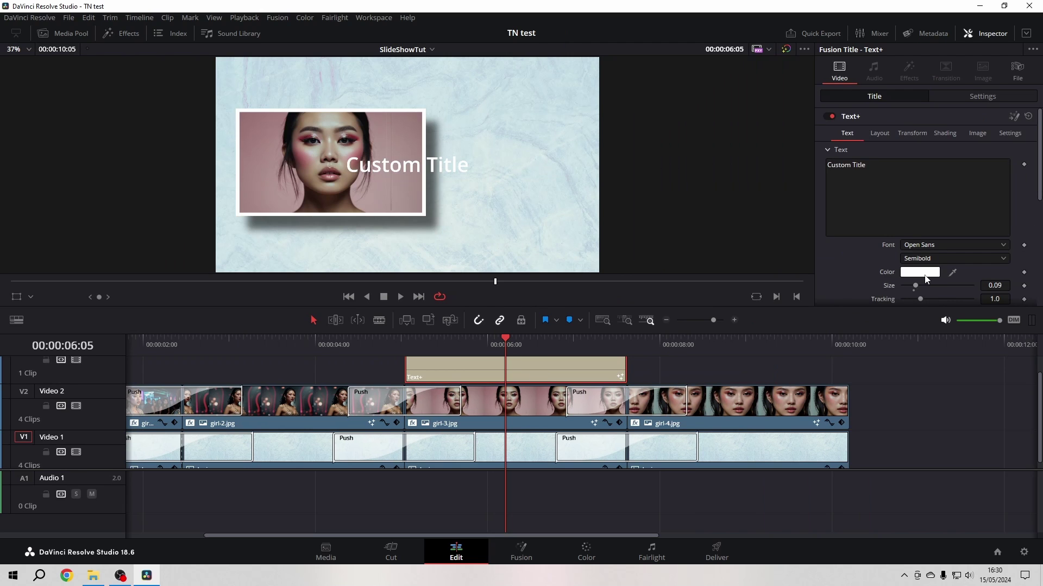
left_click(923, 273)
left_click(388, 207)
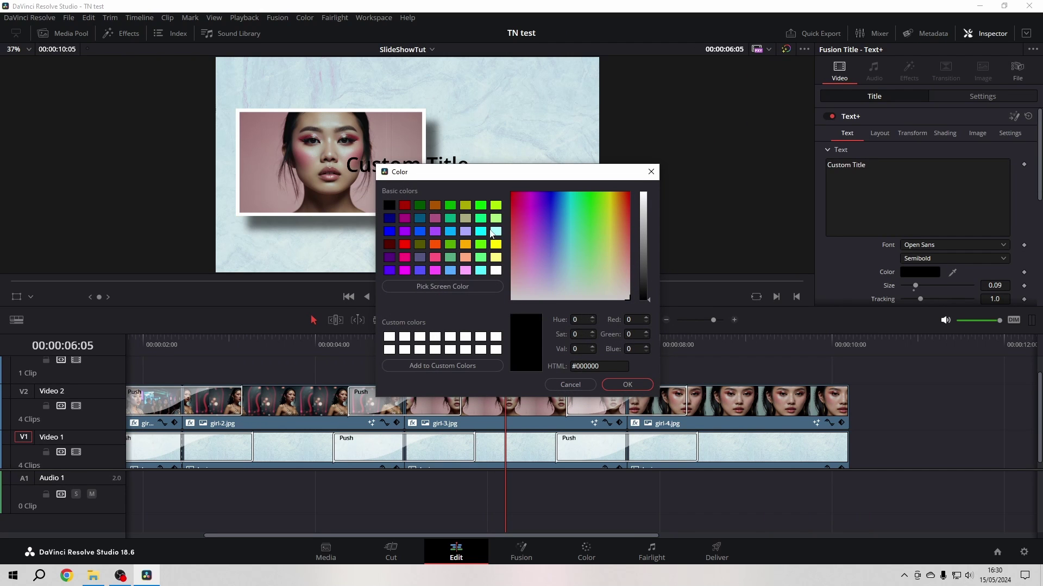
left_click(626, 385)
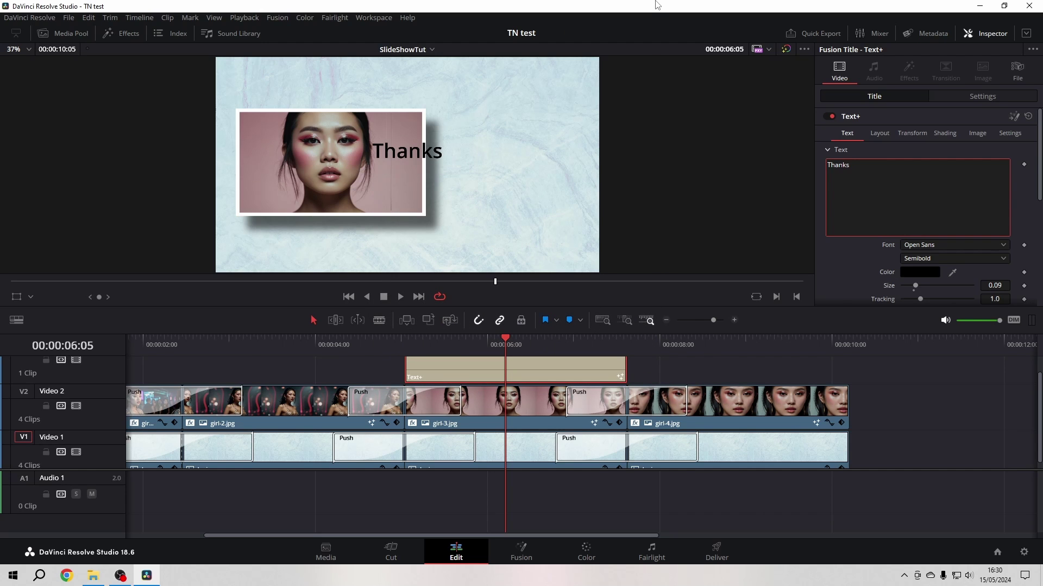
- Make the title read 'Thanks', 'for', 'watching!' on three lines, with Center X 0.762
key("Return")
type("for")
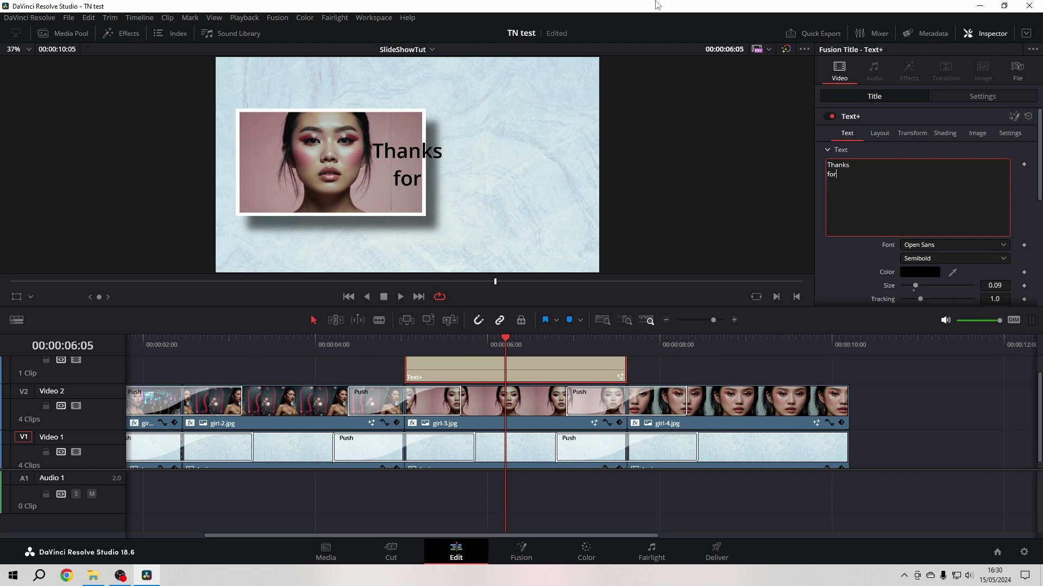
key("Return")
type("watching!")
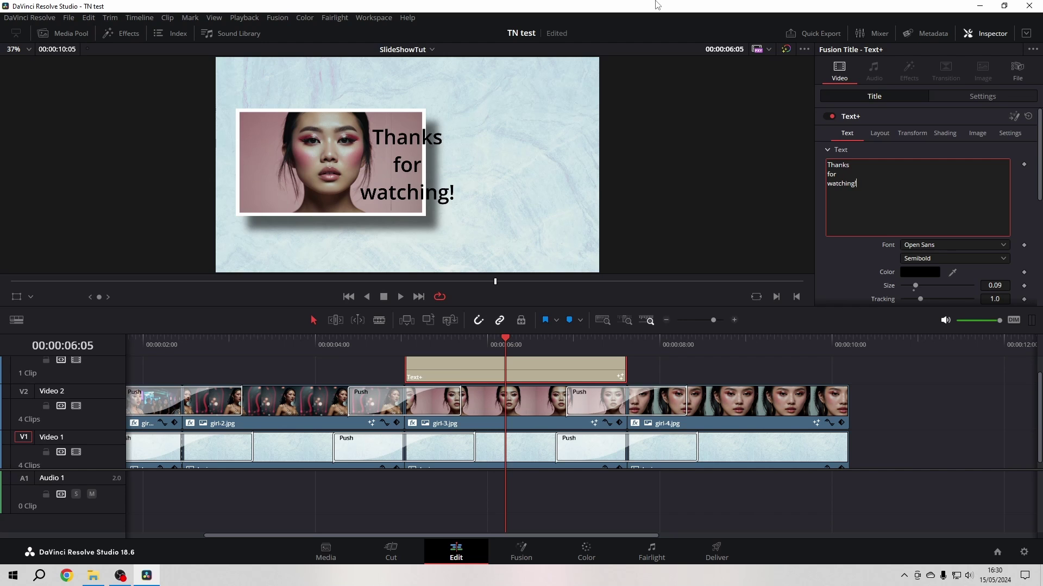
left_click(880, 133)
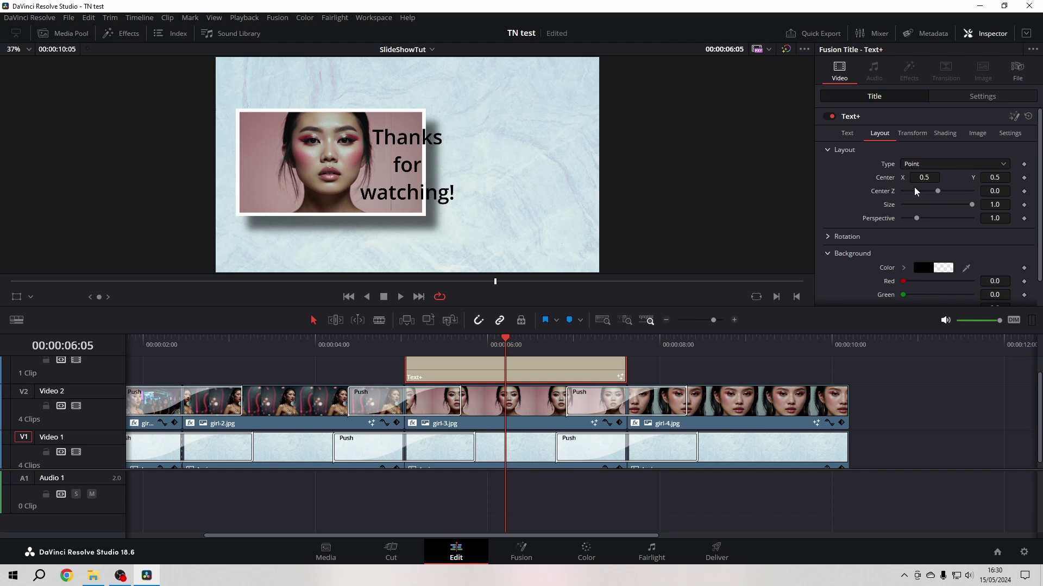
left_click_drag(921, 179, 919, 182)
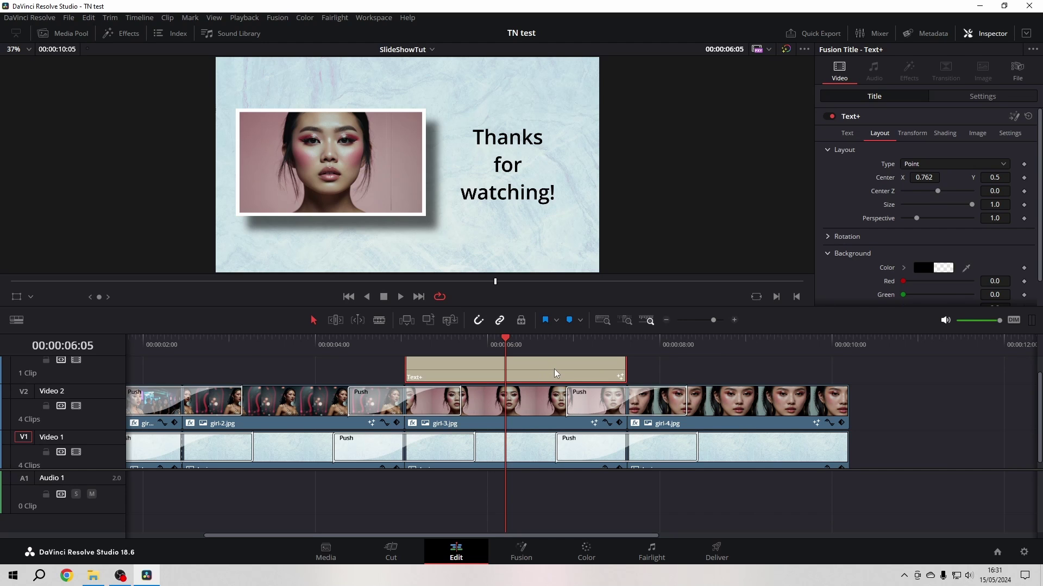
- Duplicate the Text+ title after and before the original on Video 3, disable the copies, and save
left_click_drag(555, 373, 782, 364)
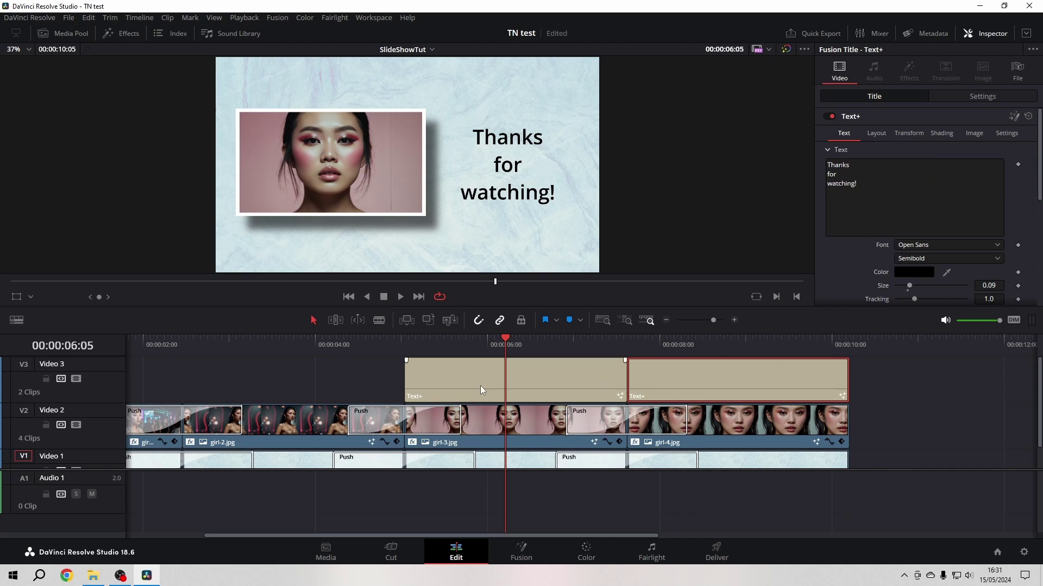
left_click_drag(480, 385, 250, 375)
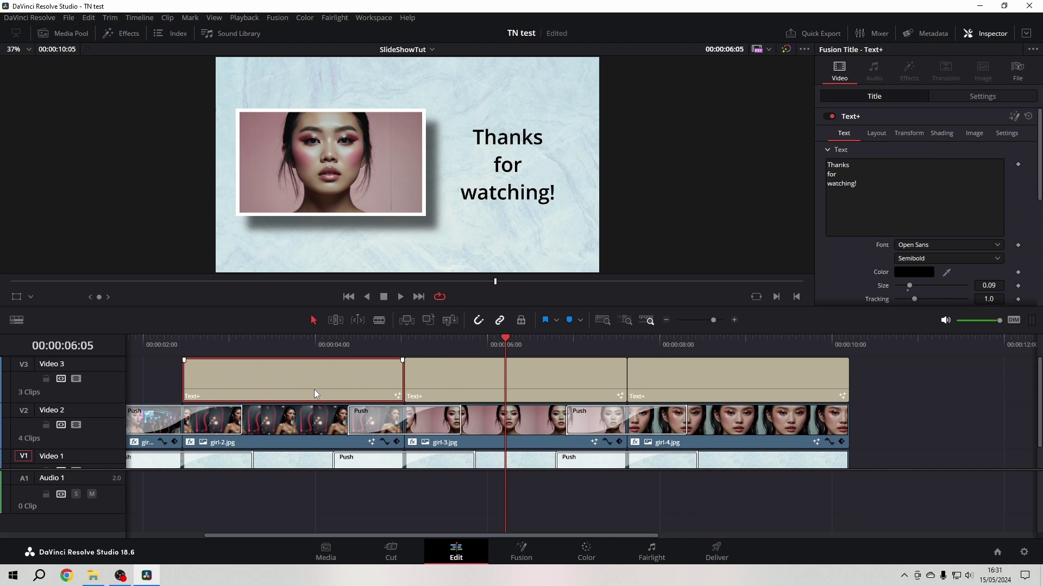
key("ctrl+s")
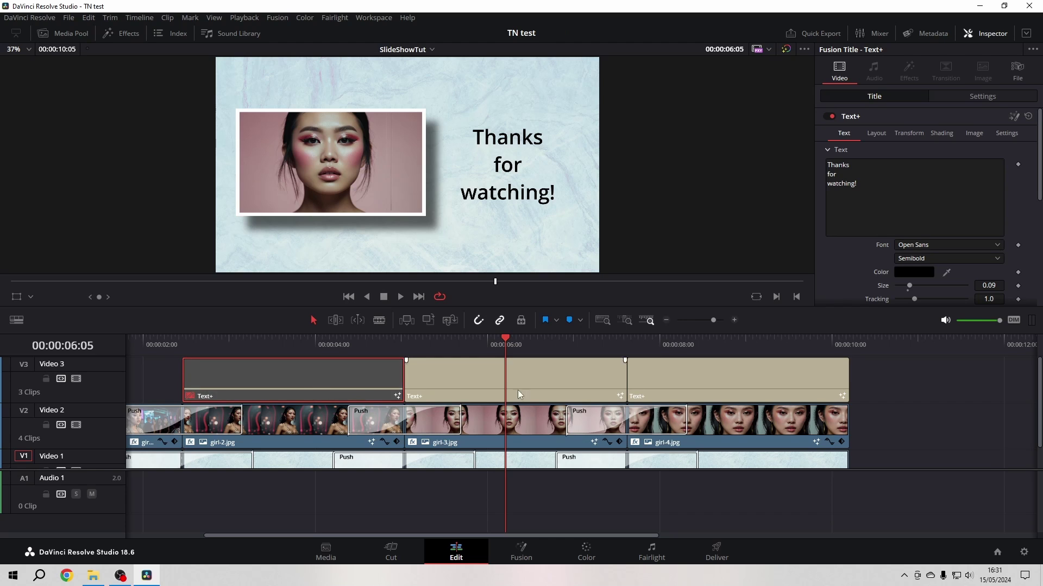
left_click(767, 381)
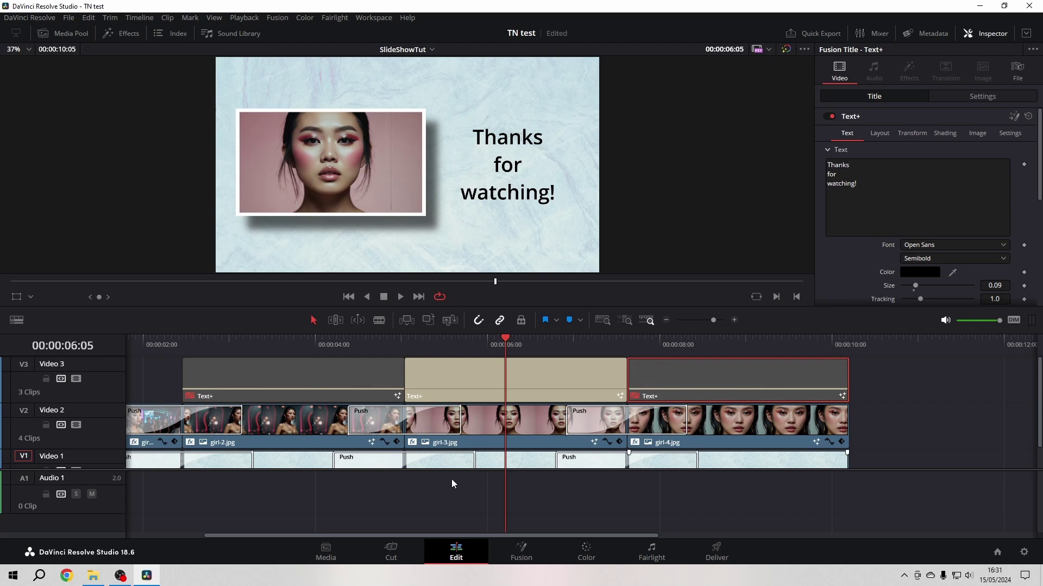
key("ctrl+s")
- Copy the Push transitions from the girl-3.jpg and girl-4.jpg cuts onto the title's two Video 3 edit points
left_click(431, 416)
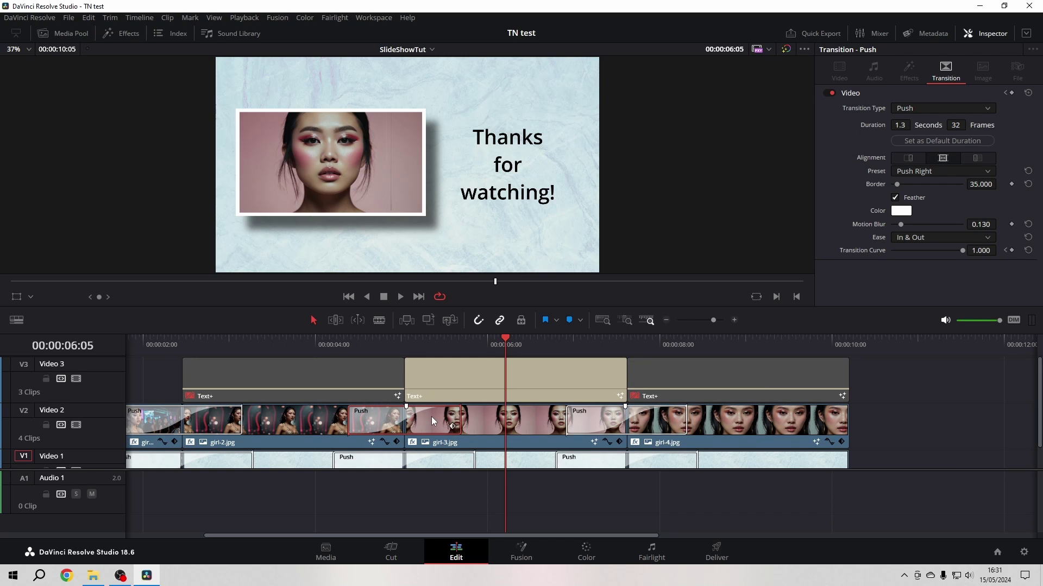
left_click_drag(431, 416, 410, 374)
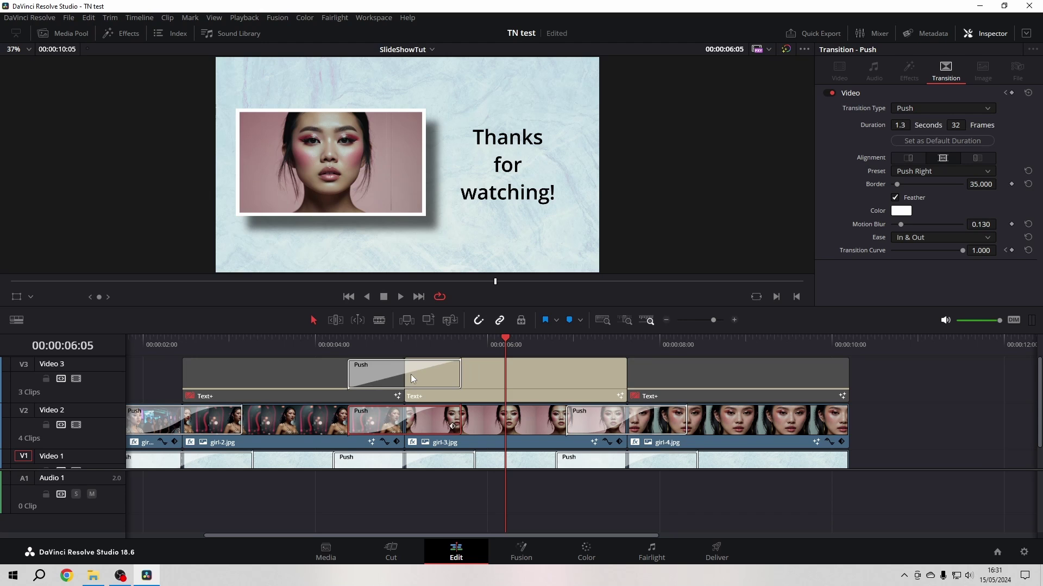
left_click(601, 431)
left_click_drag(600, 389, 602, 388)
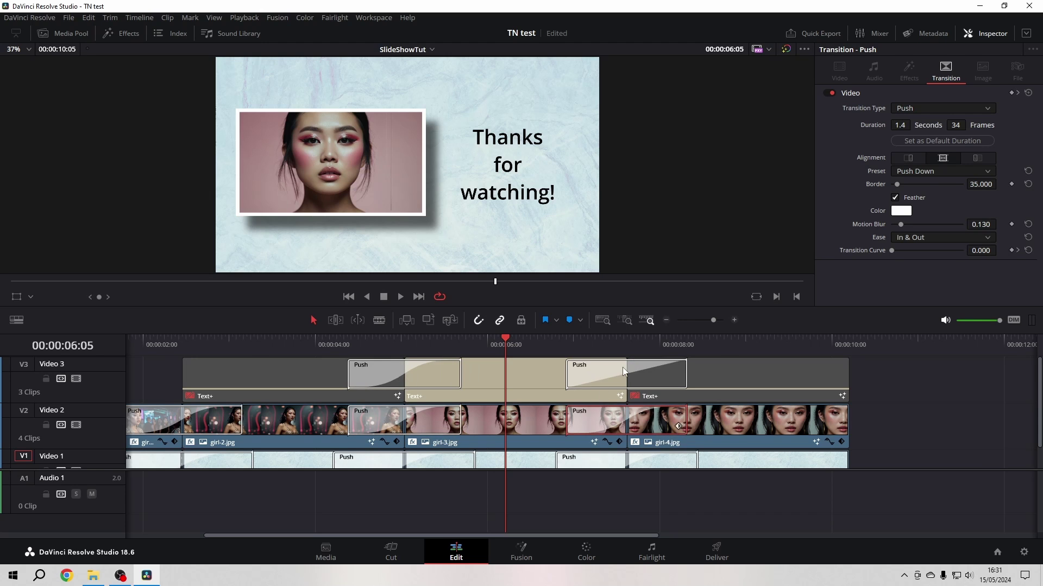
- Play the timeline from about 3 seconds to preview the new title transitions
left_click(260, 344)
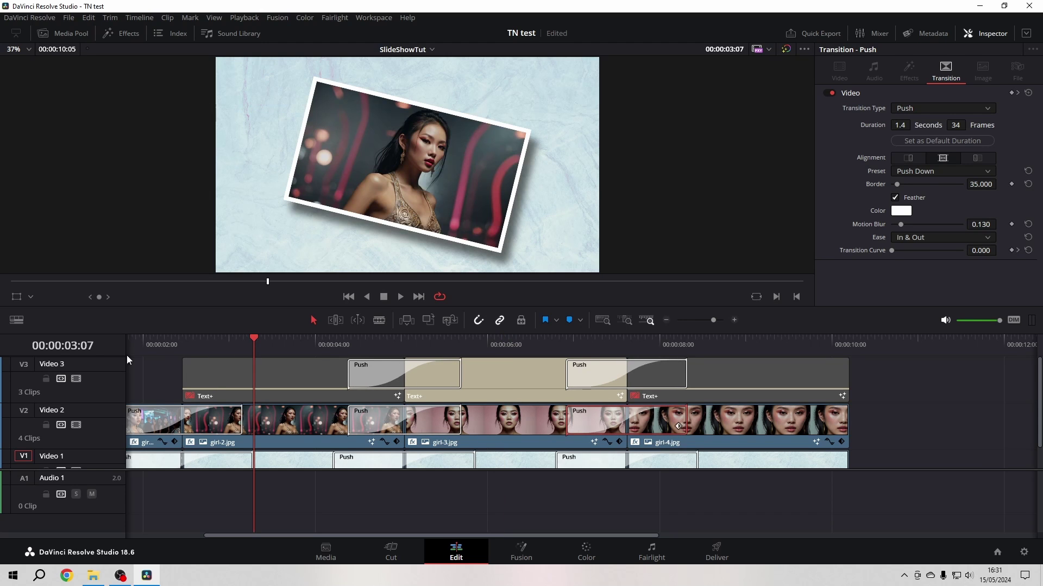
key("space")
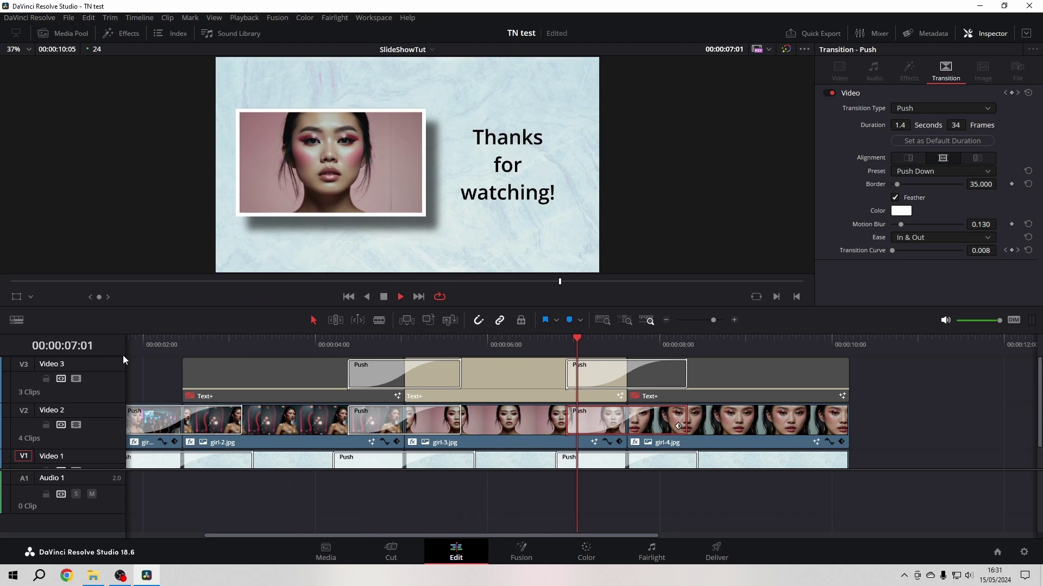
key("space")
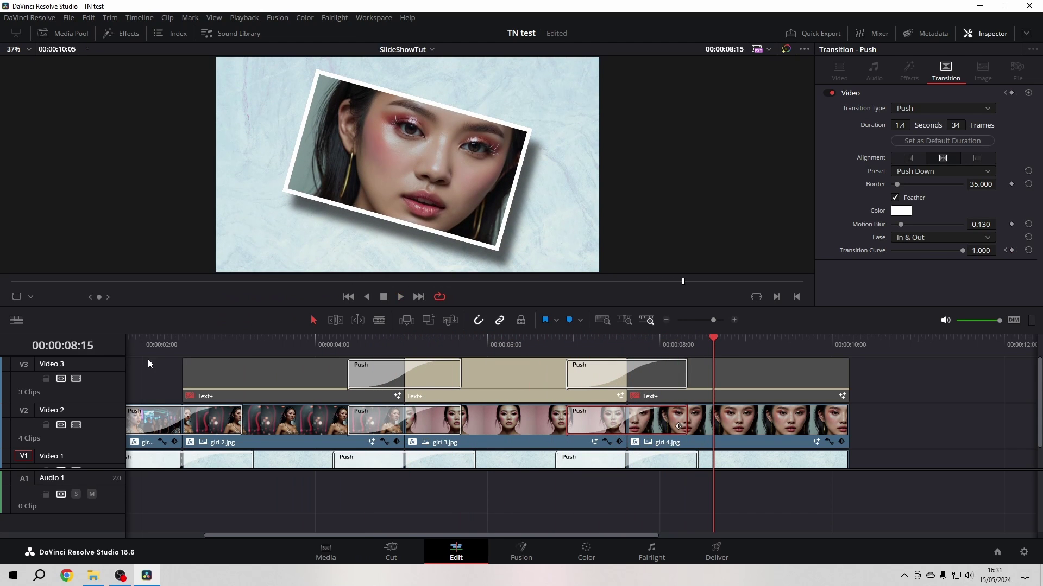
key("Home")
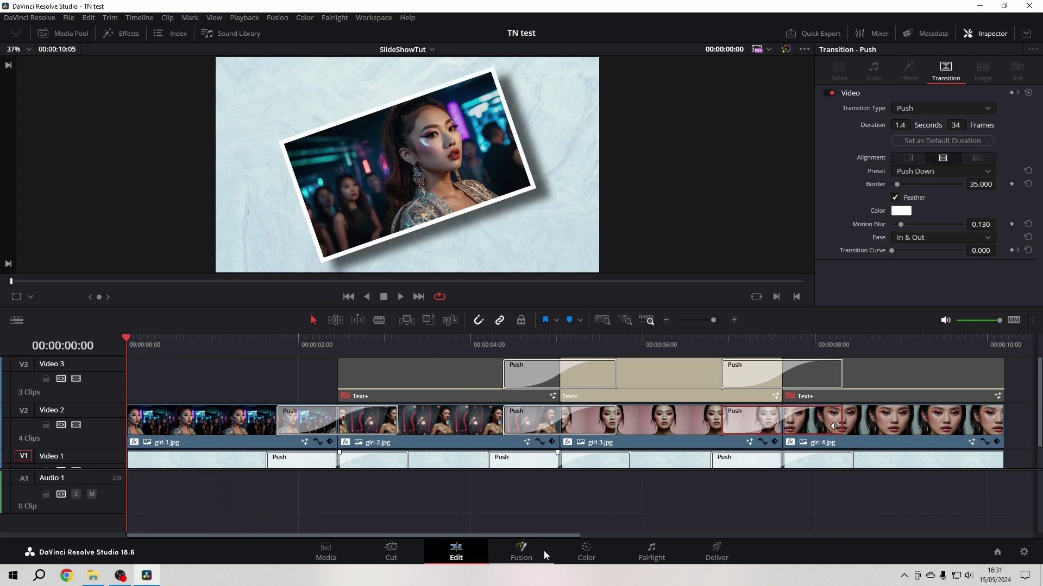